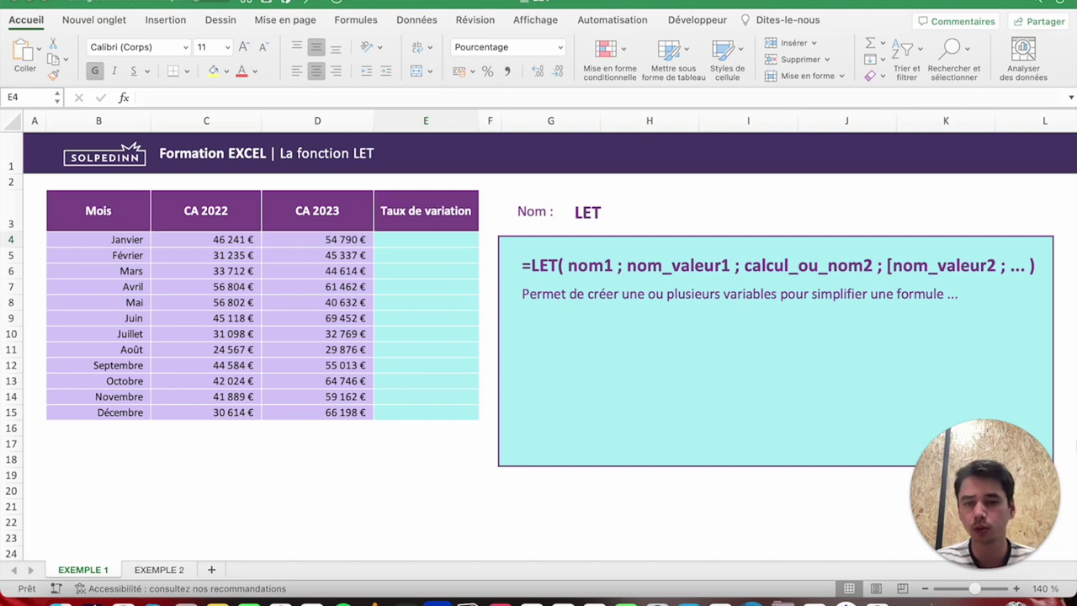
Enter =LET(valeurdepart;C4;valeurdepart) in E4, naming January's CA 2022 value valeurdepart.
left_click(391, 238)
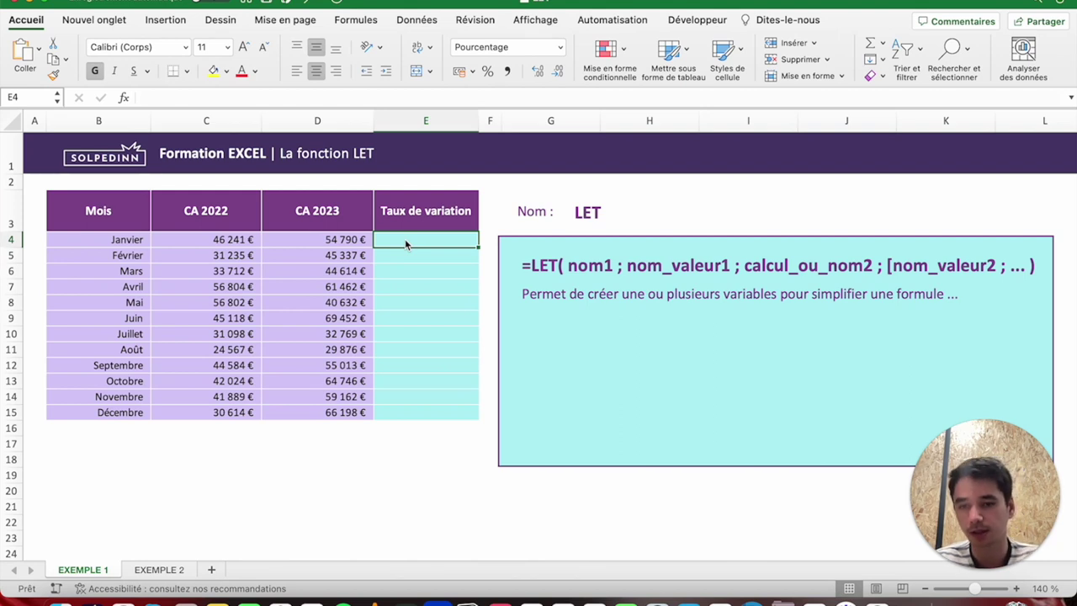
left_click(307, 239)
left_click(216, 238)
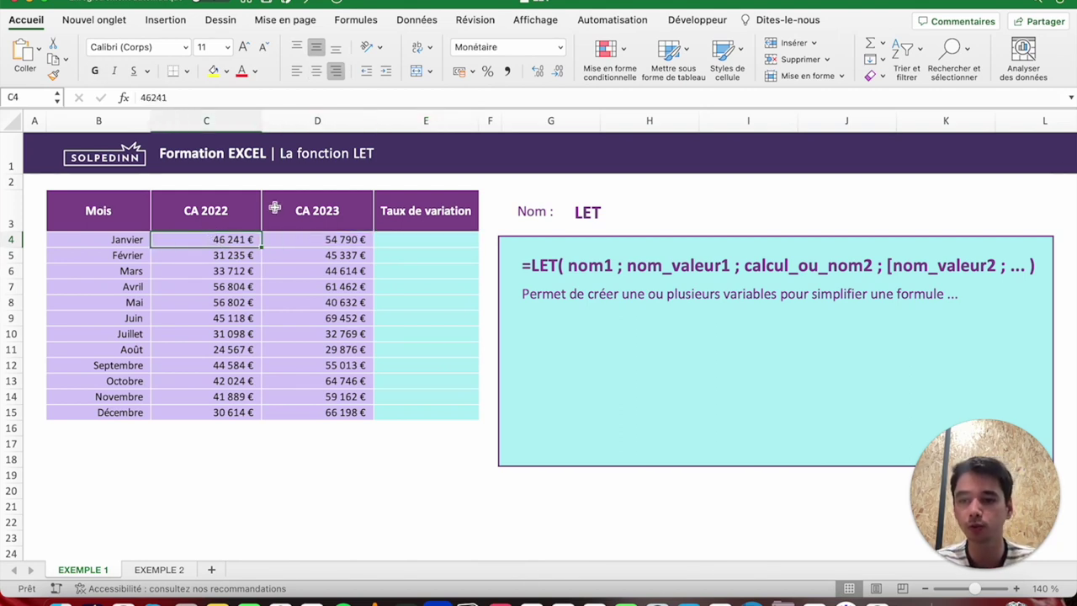
left_click(426, 243)
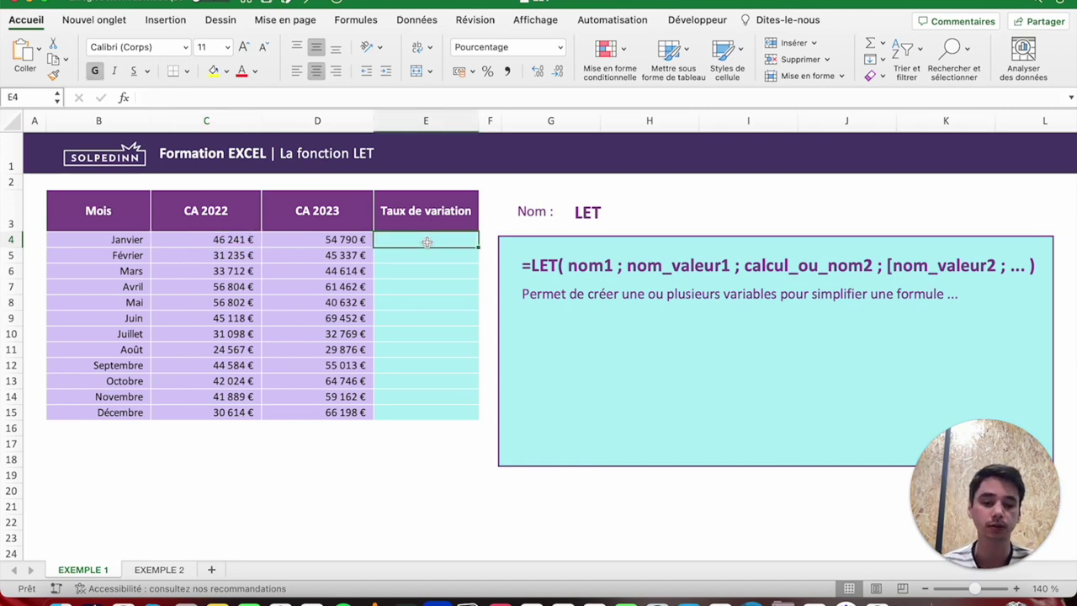
type("=let")
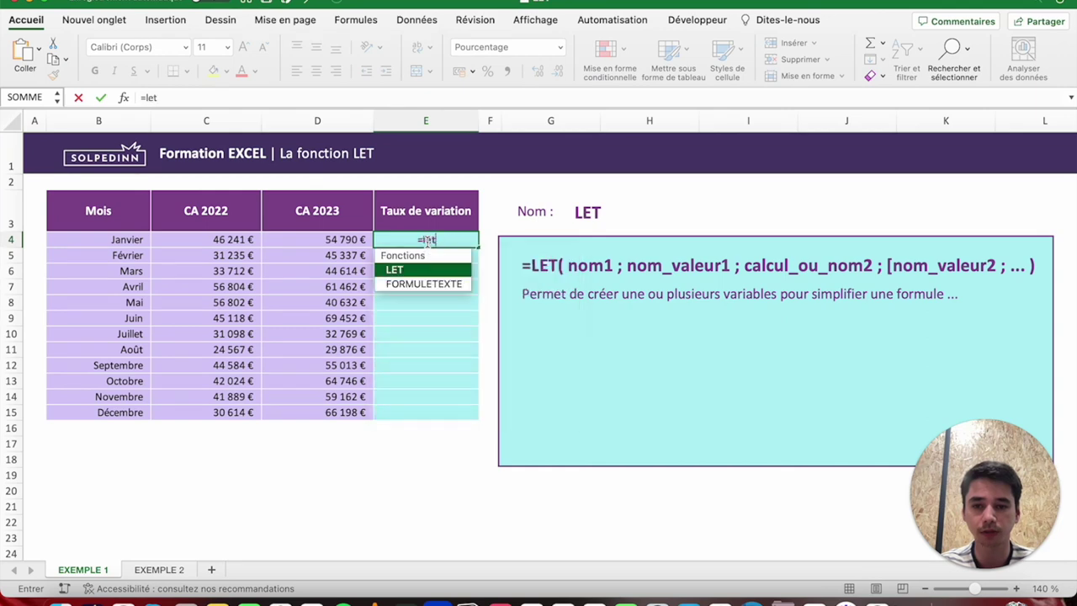
key("Tab")
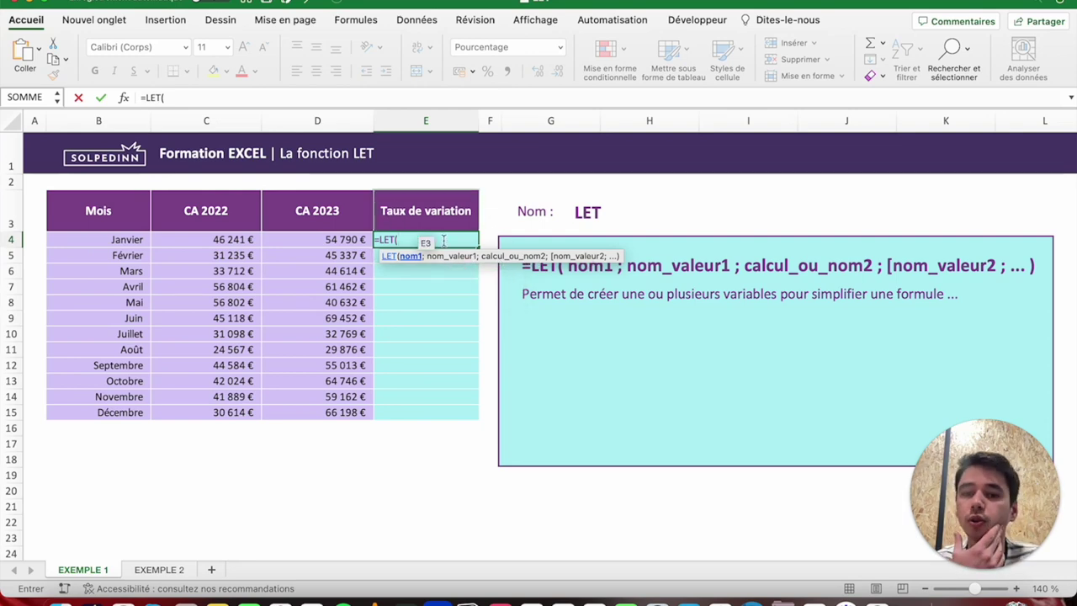
type("valeur")
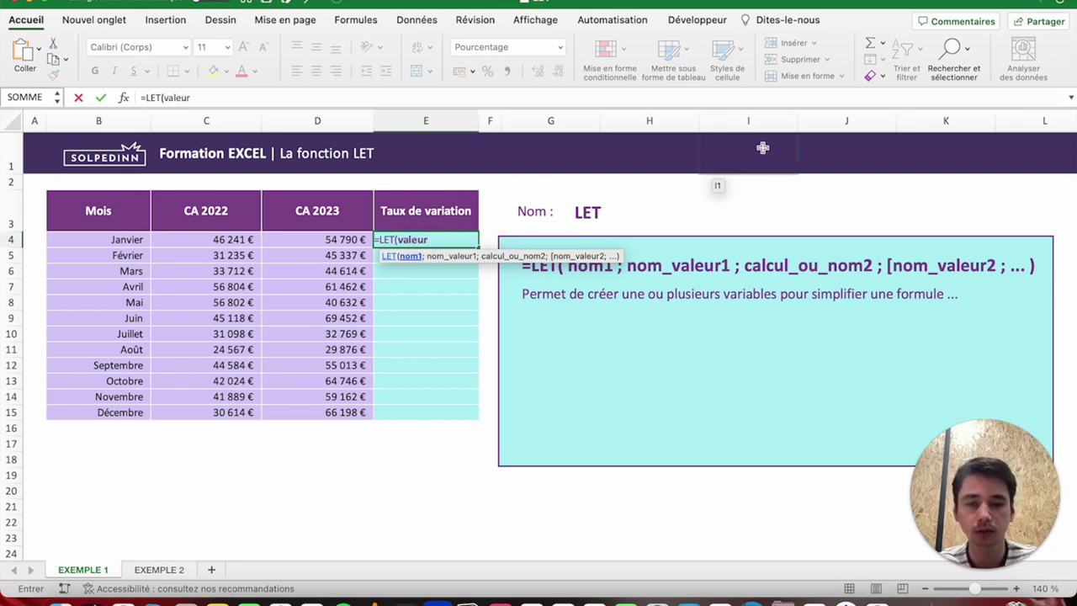
type("depart")
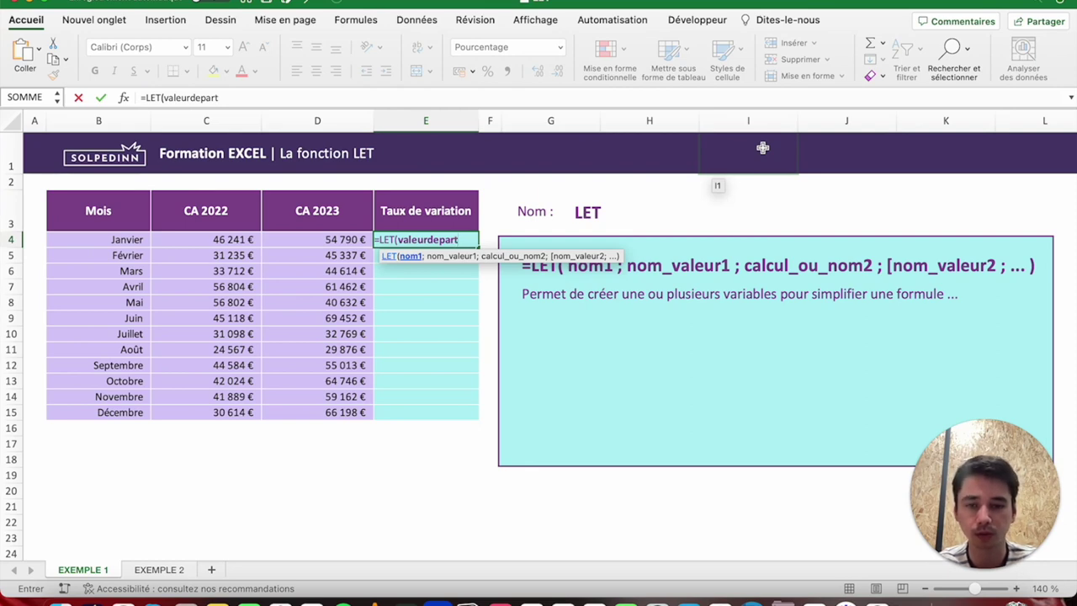
type(";")
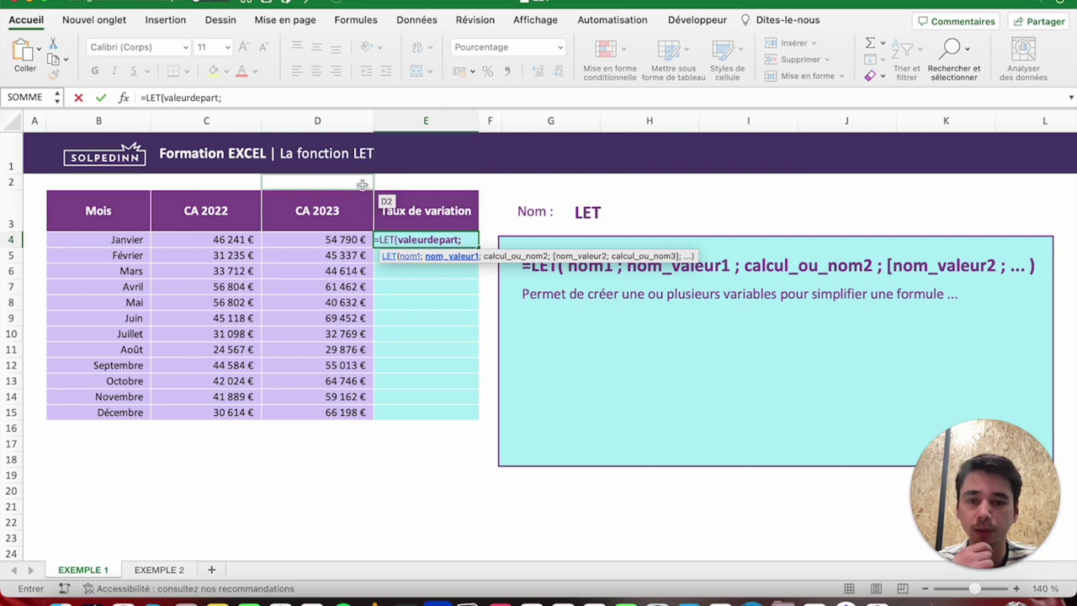
left_click(208, 239)
type(";valeur")
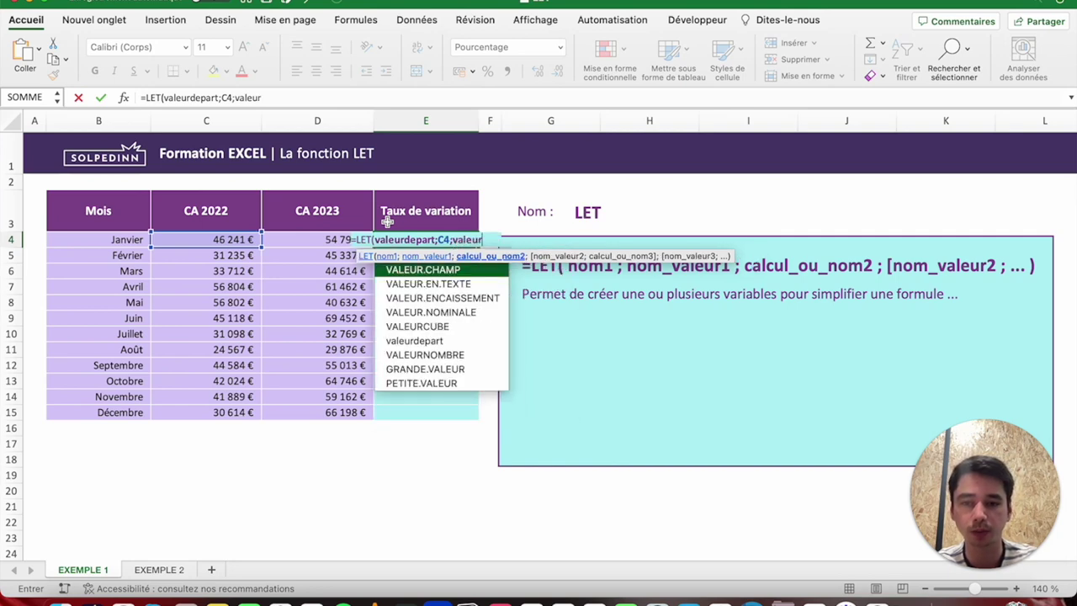
type("depart)")
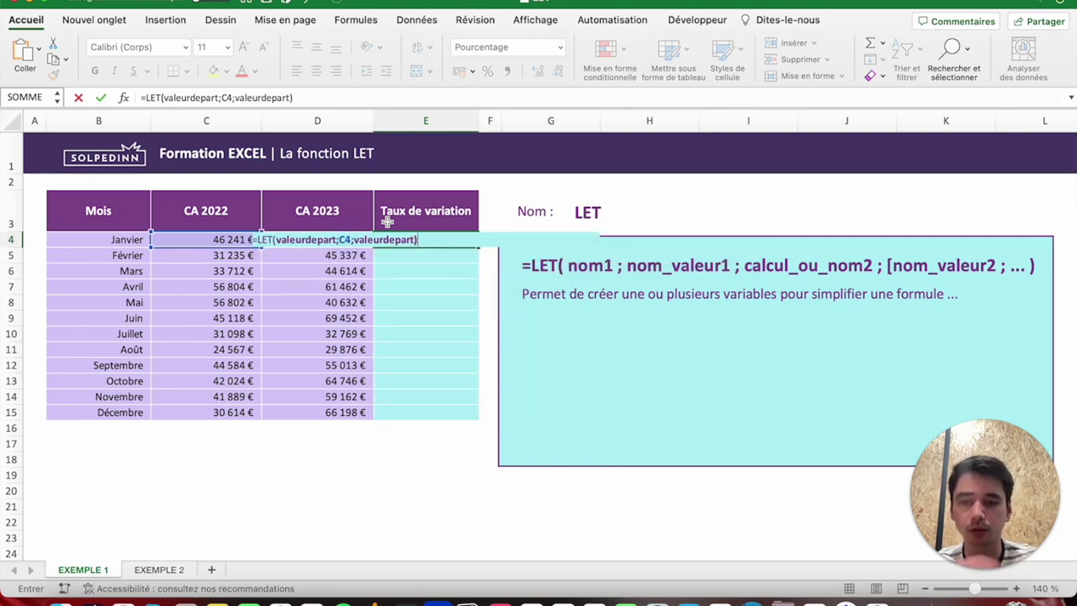
key("ctrl+Return")
left_click(507, 47)
Set E4 back to Pourcentage format and enlarge the formula bar.
left_click(513, 71)
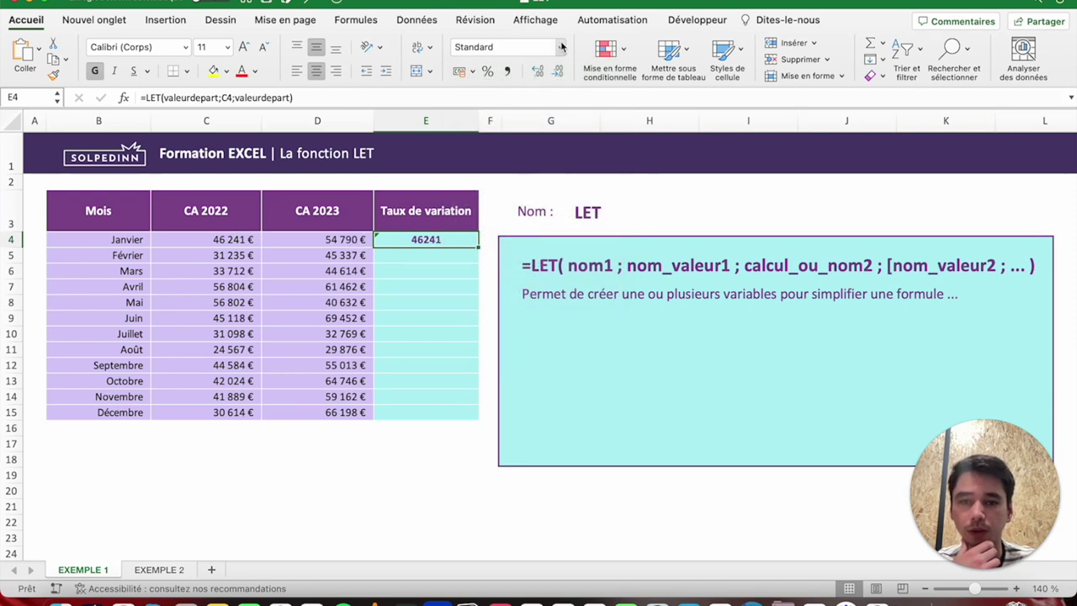
left_click(487, 71)
left_click_drag(335, 112, 336, 180)
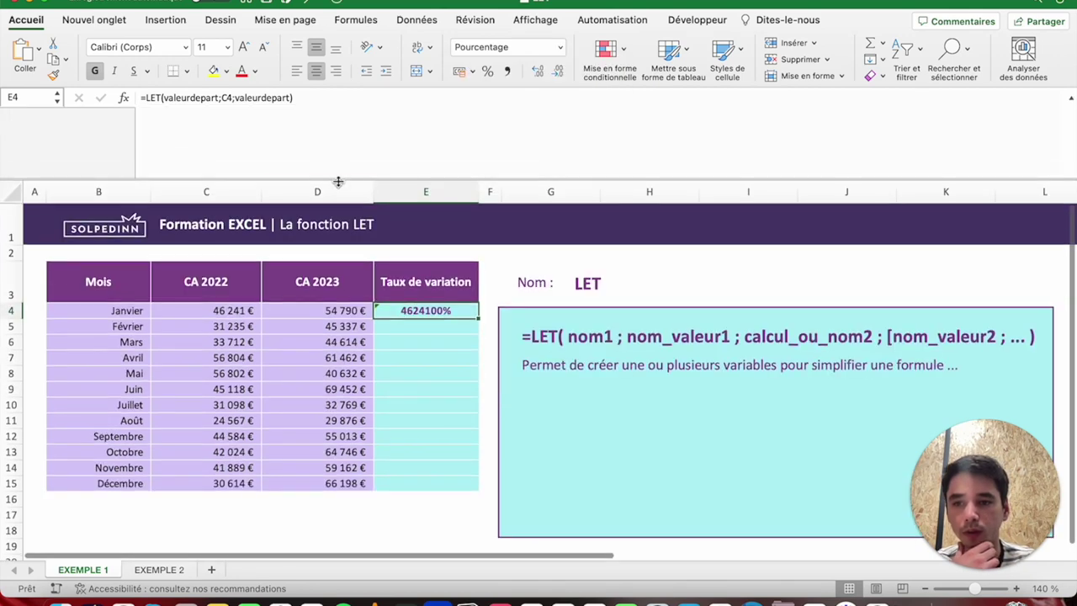
Split E4's LET formula over two lines, replacing the trailing valeurdepart with valeurarrivee;.
left_click(234, 98)
type(";")
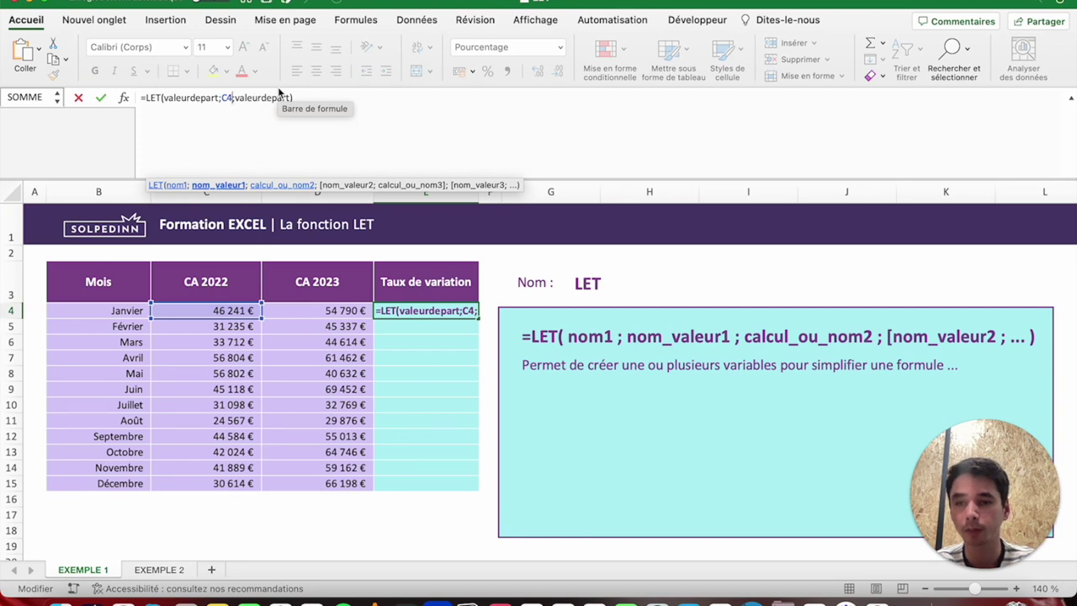
key("alt+Return")
key("BackSpace")
key("Left")
key("alt+Return")
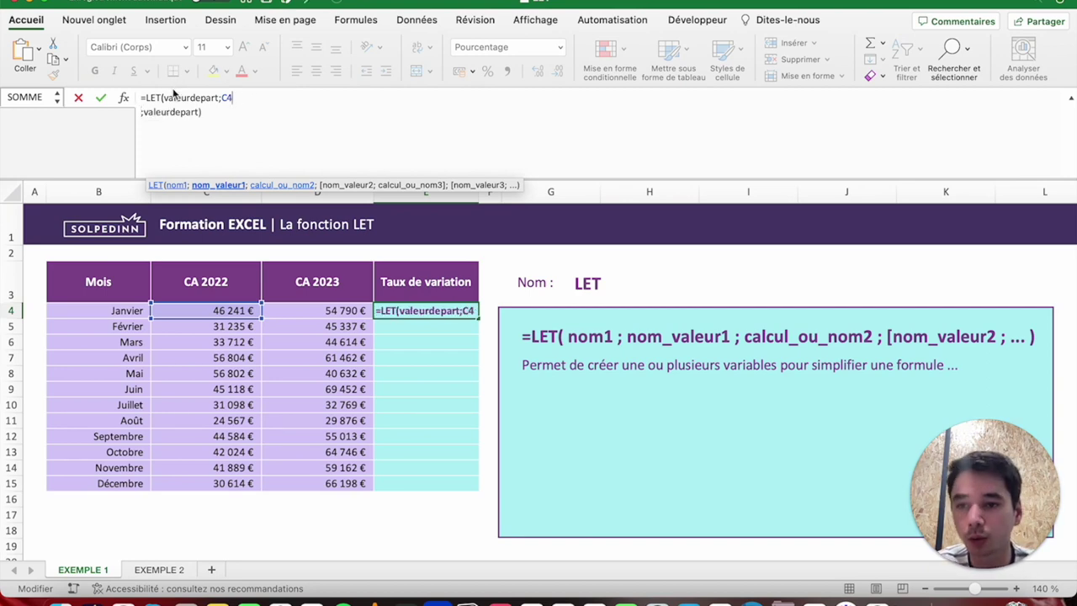
left_click_drag(163, 98, 286, 98)
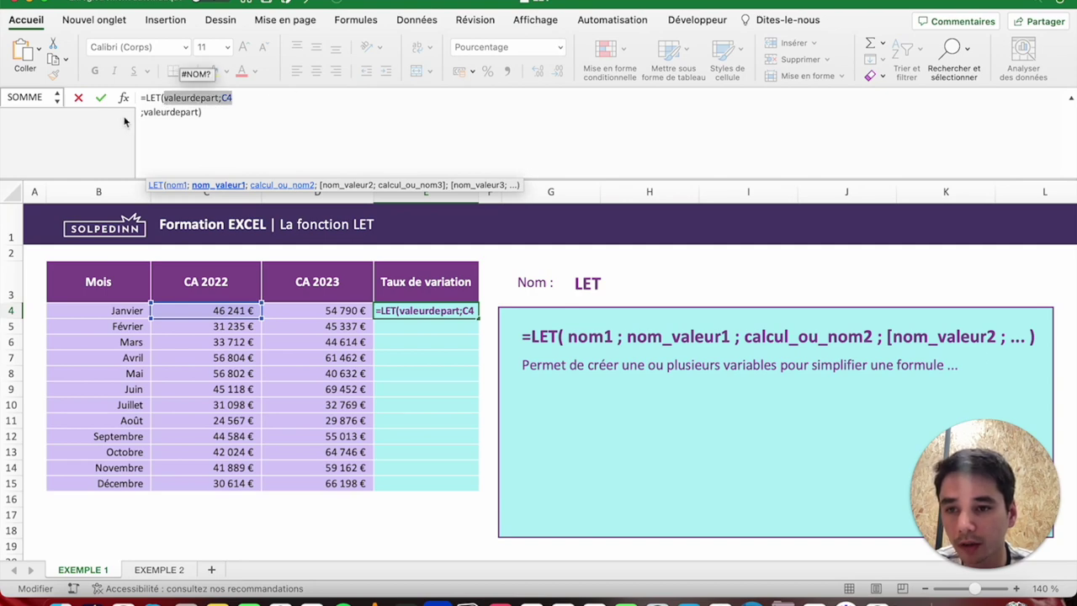
left_click_drag(143, 111, 202, 111)
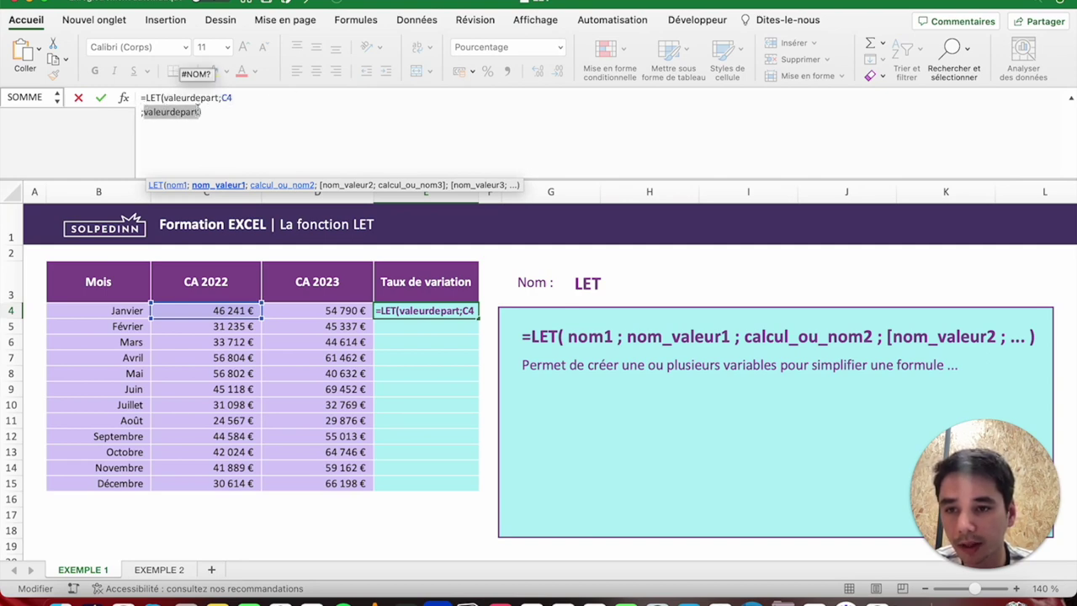
key("BackSpace")
key("BackSpace")
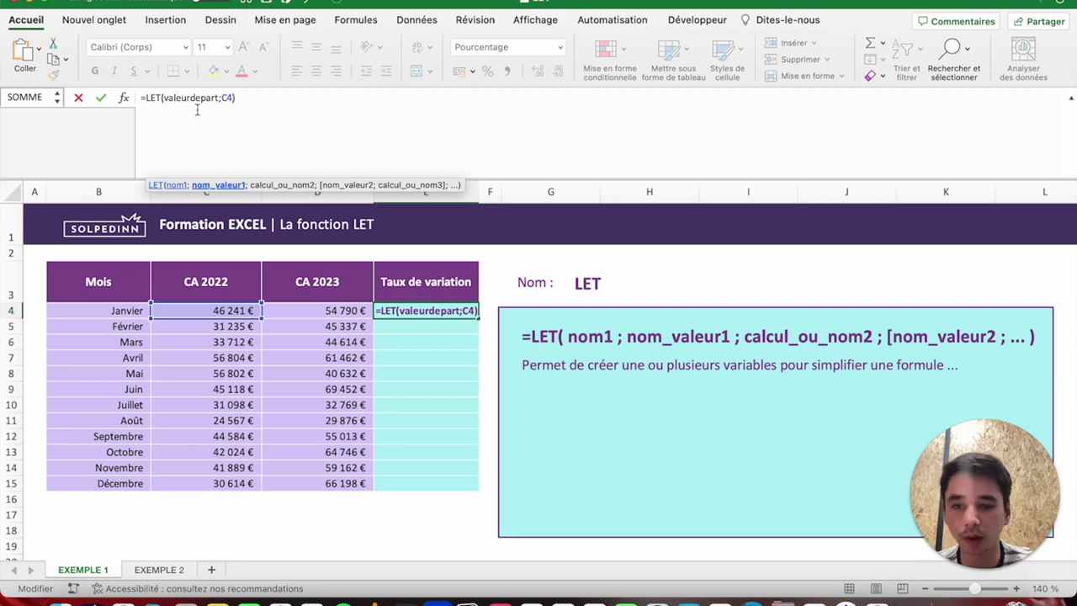
type("; ")
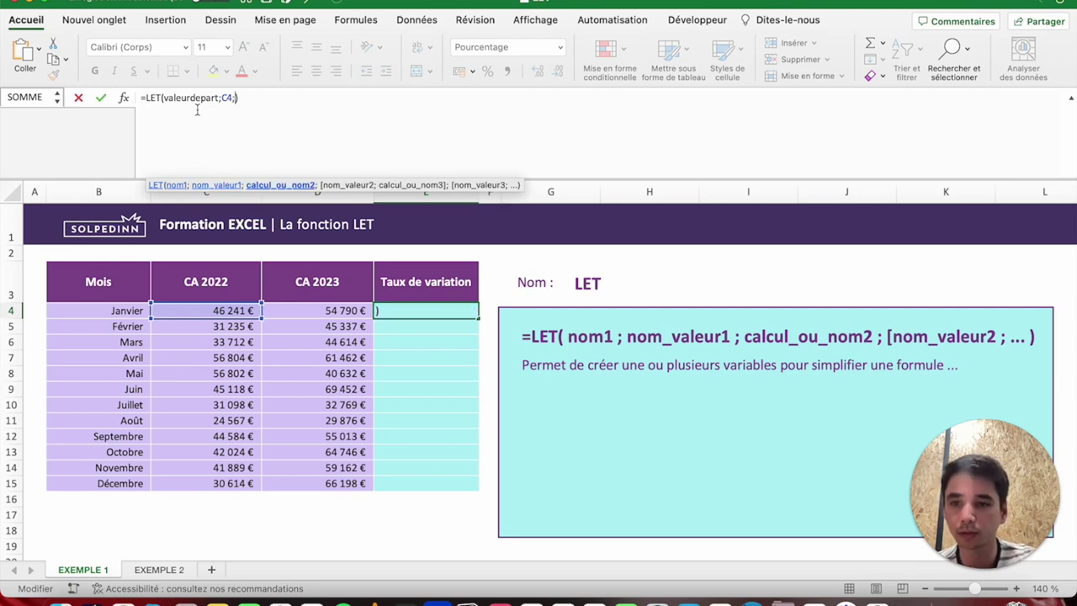
type("va")
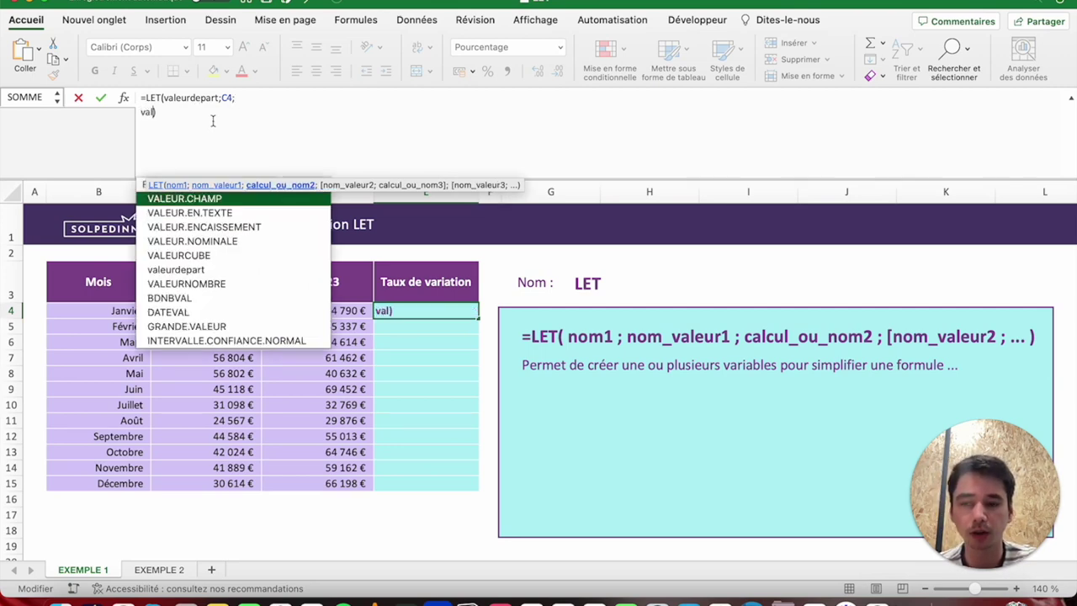
type("leurarrivee")
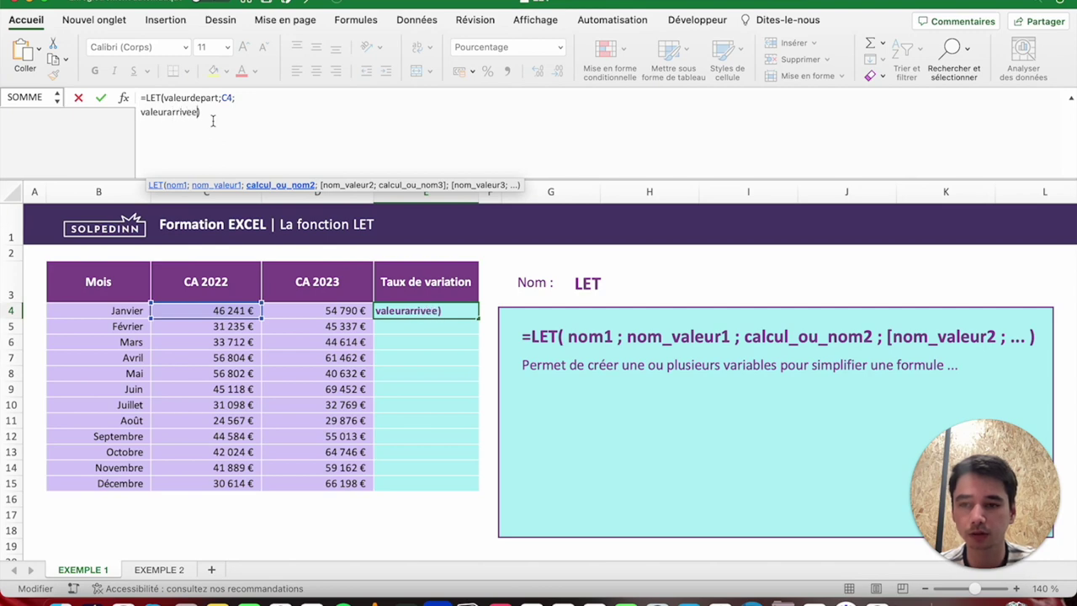
type(";")
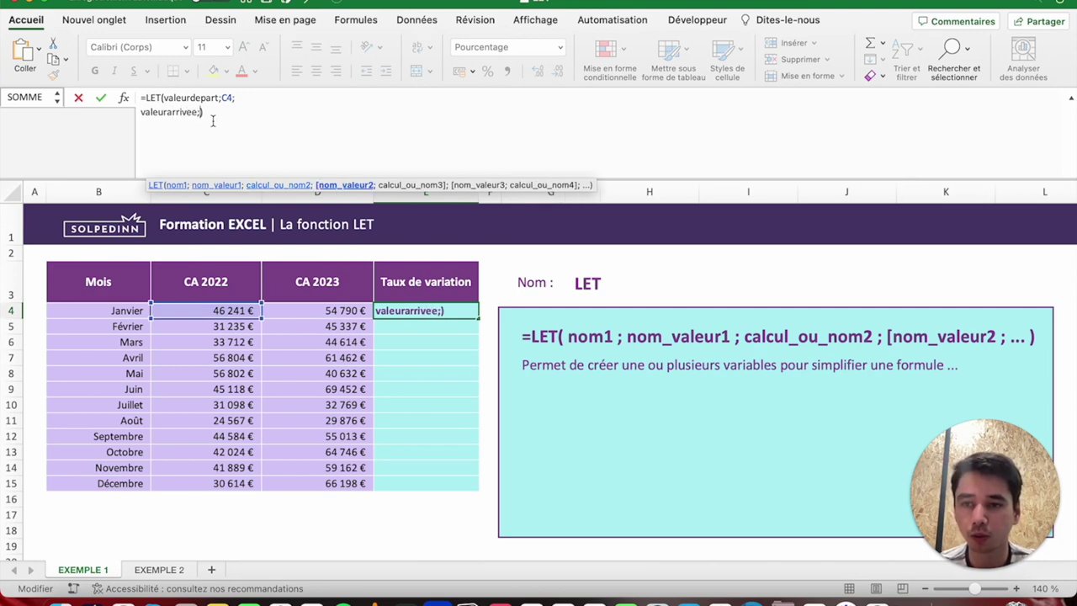
Define valeurarrivee as D4 on line two and put the closing parenthesis on its own line.
left_click(306, 310)
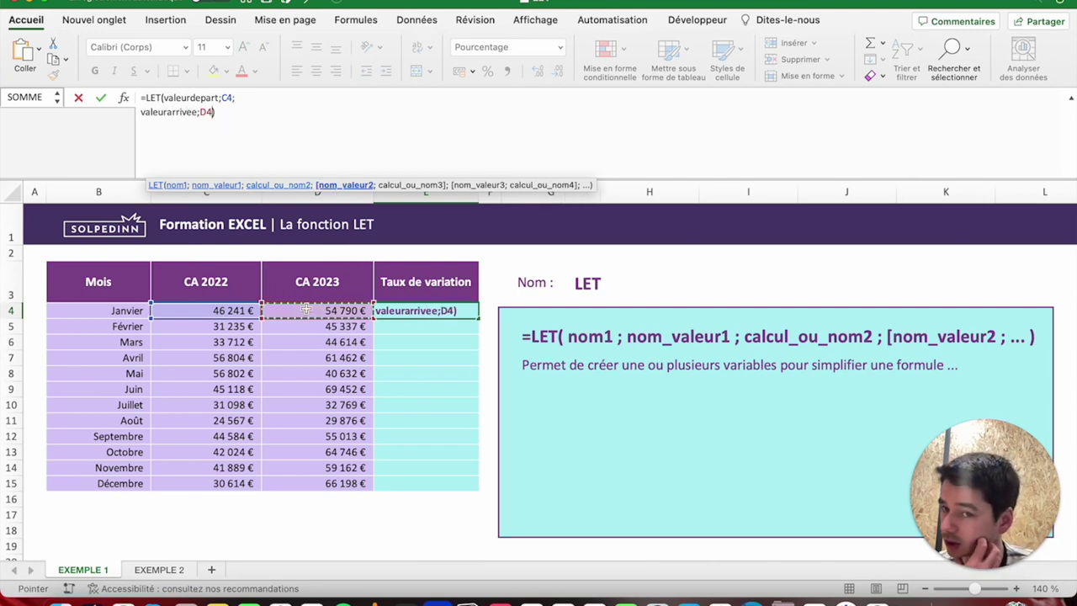
left_click(140, 112)
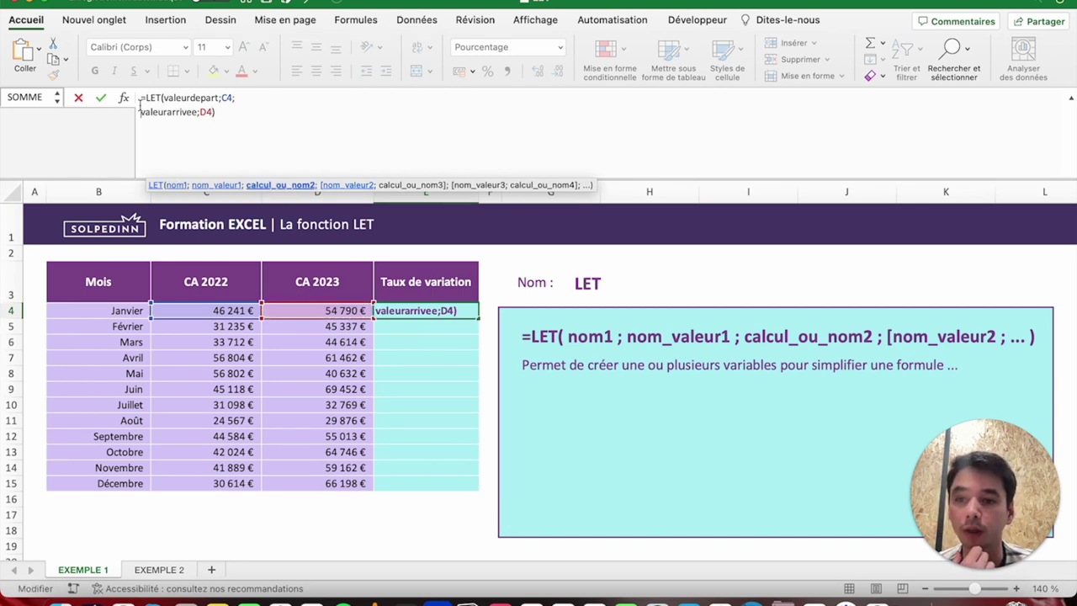
left_click(212, 112)
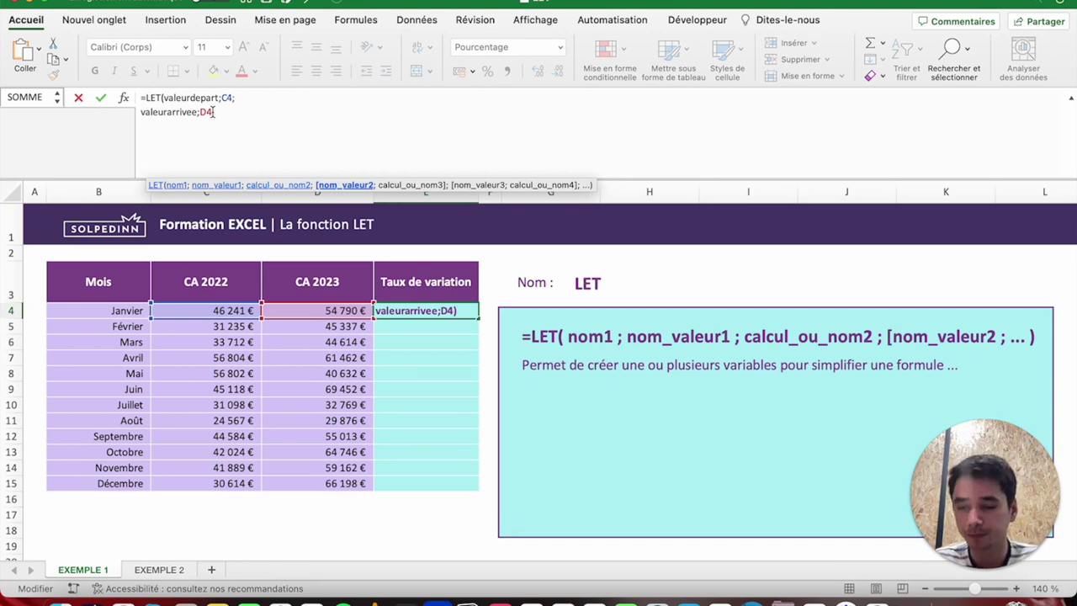
double_click(169, 98)
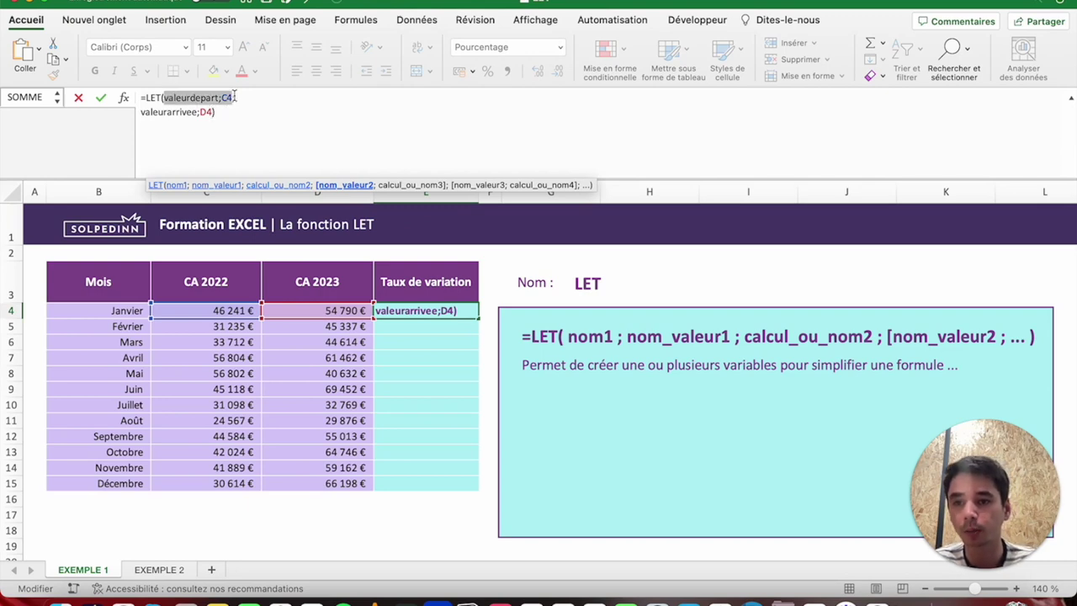
left_click_drag(141, 112, 215, 112)
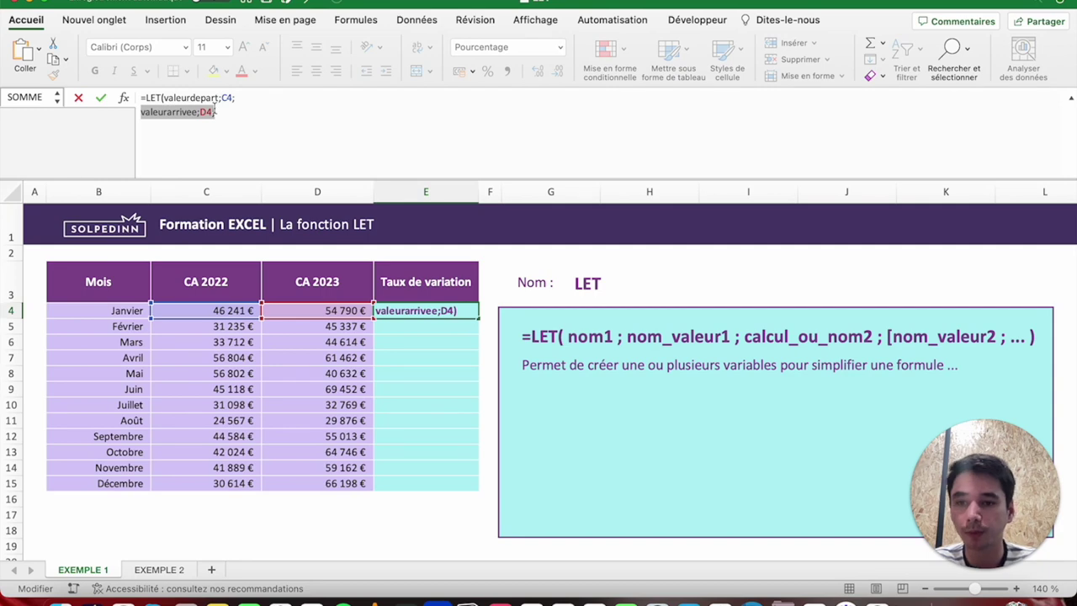
key("Right")
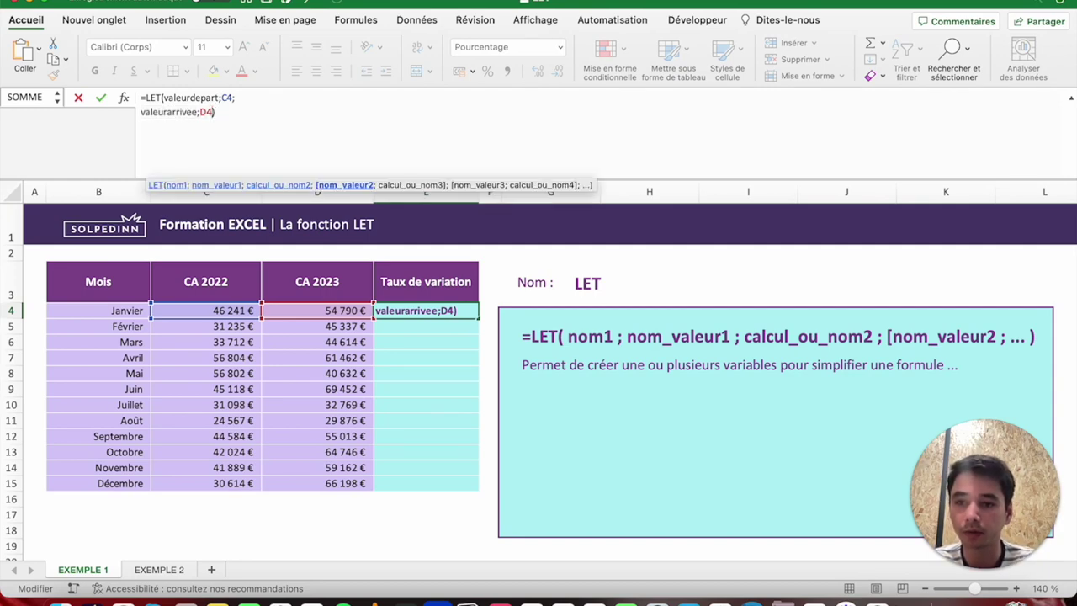
key("alt+Return")
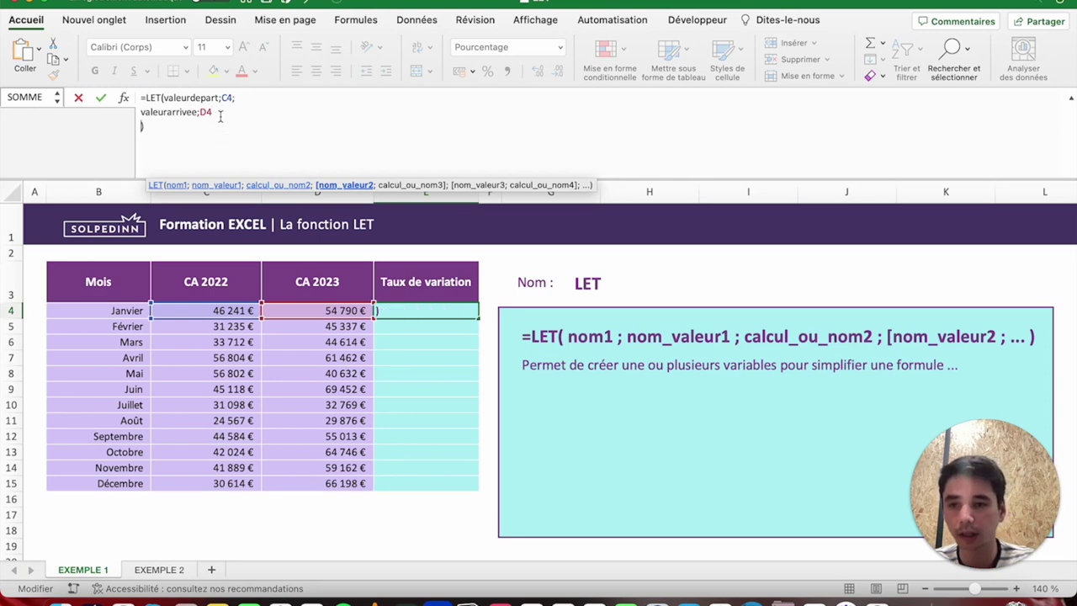
key("BackSpace")
type(";")
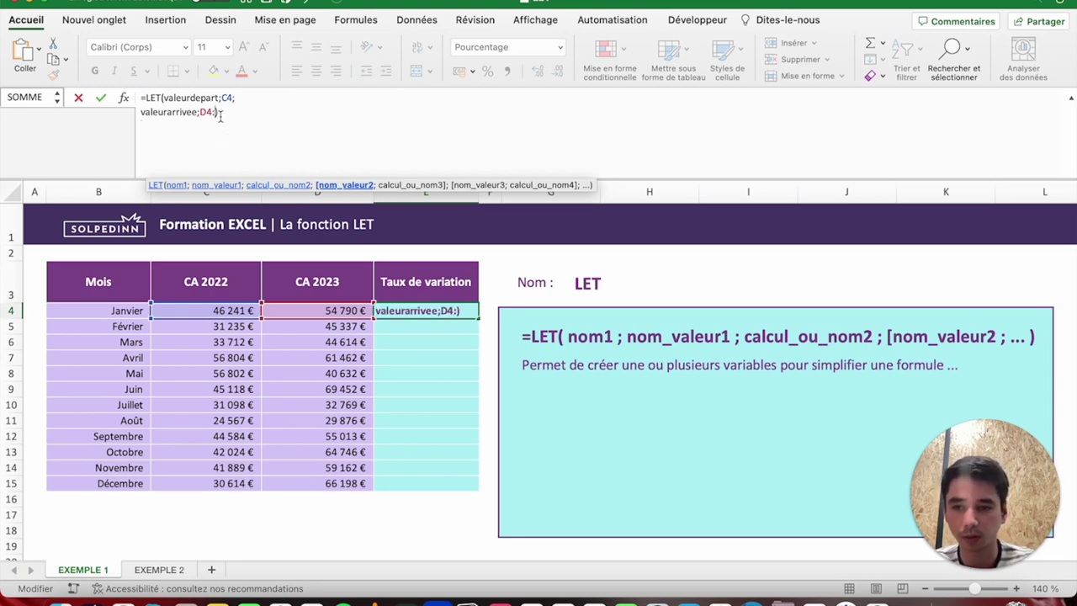
key("alt+Return")
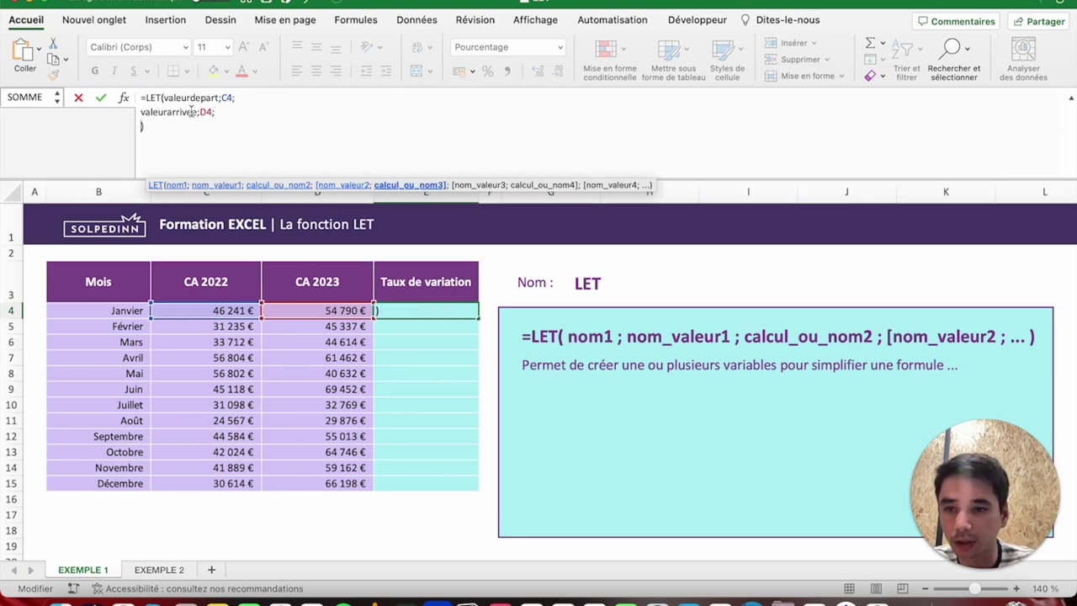
left_click_drag(190, 146, 139, 95)
Type (valeurarrivee-valeurdepart)/valeurdepart as the LET calculation.
left_click(382, 128)
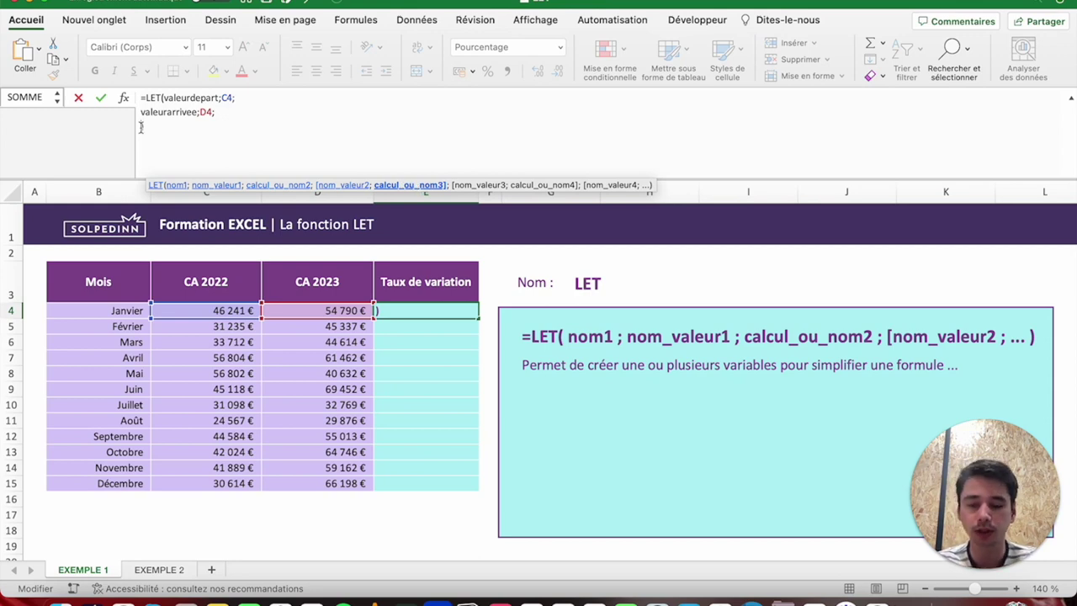
type("(valeurarrivee")
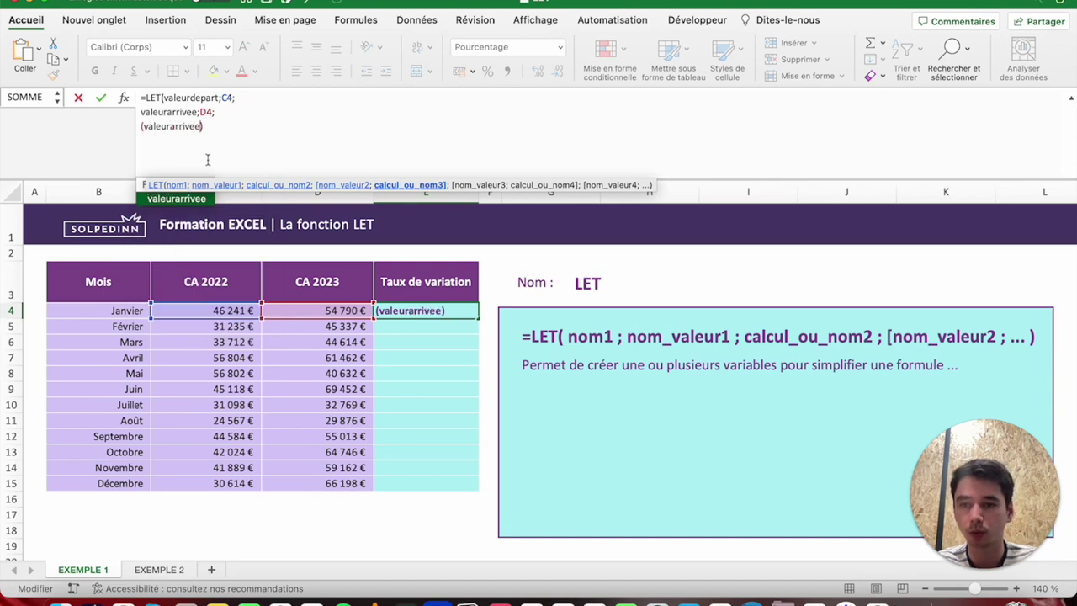
left_click(212, 150)
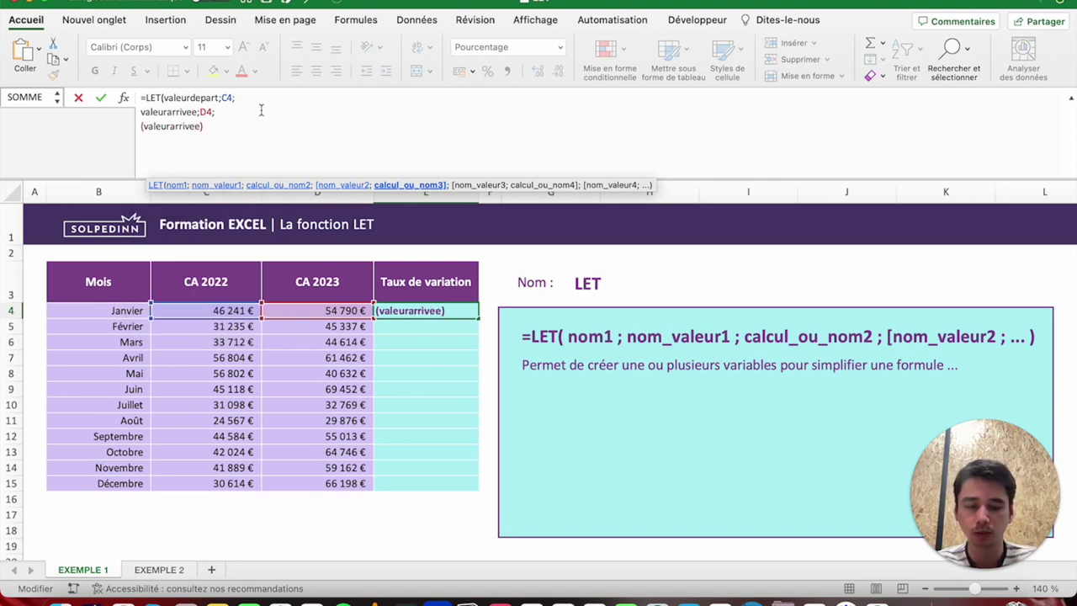
type("-valeur")
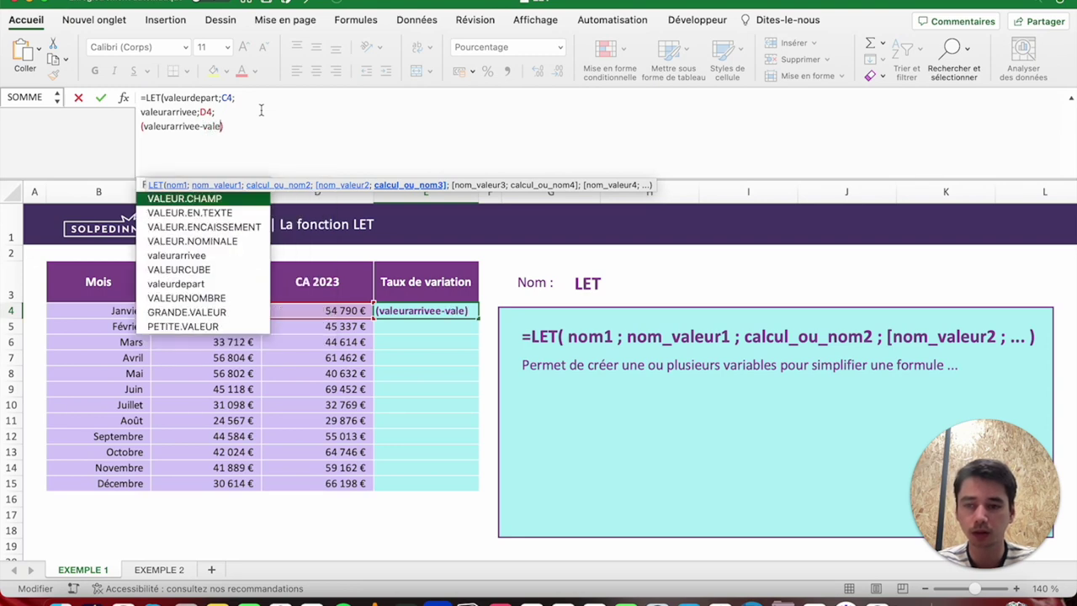
type("depart")
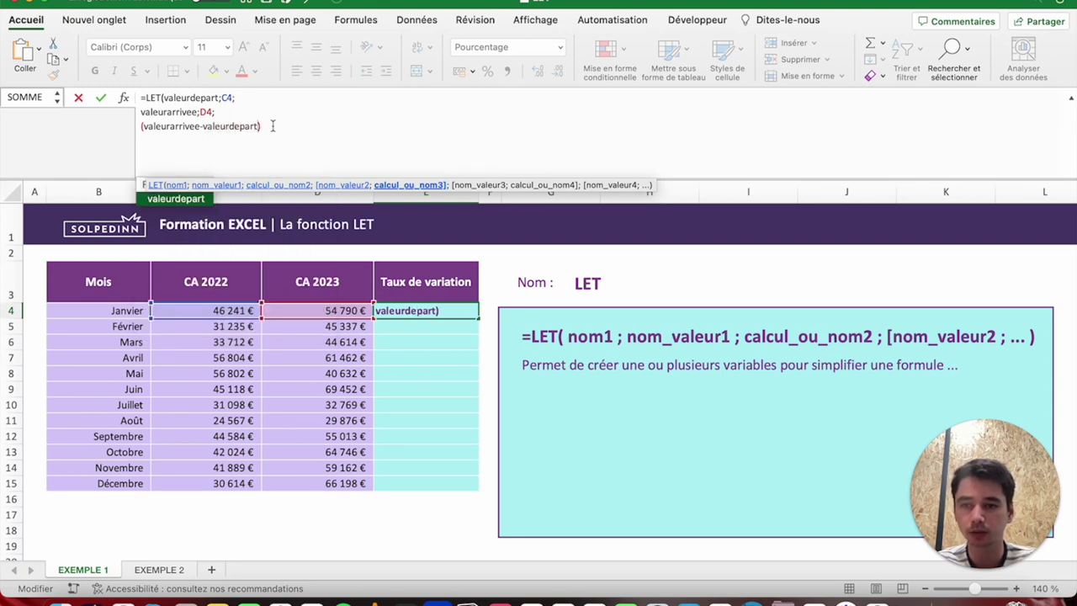
type(")")
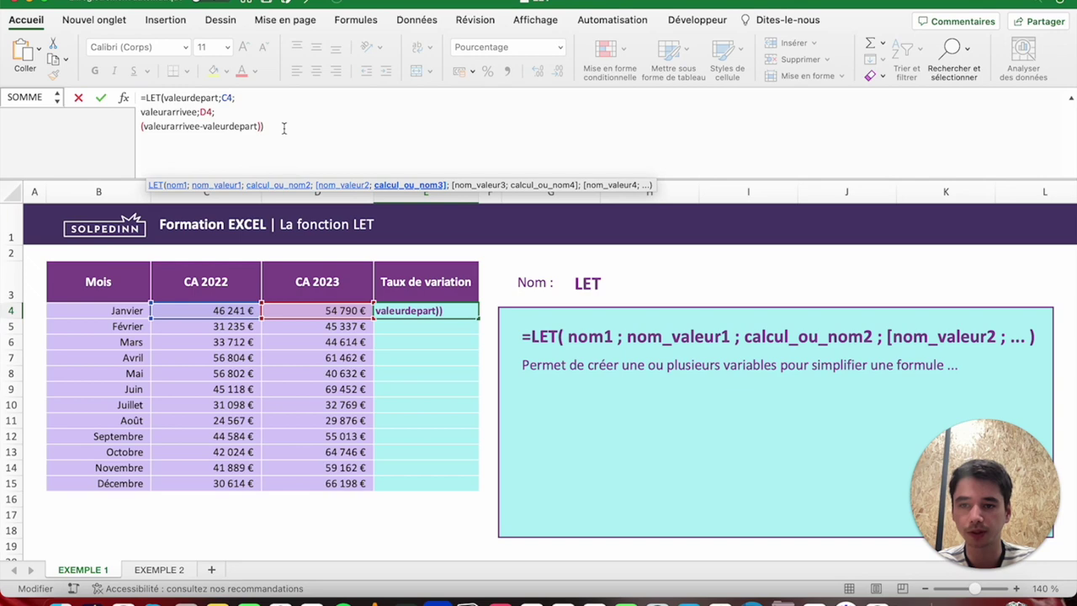
key("Left")
type("/valeurdepart")
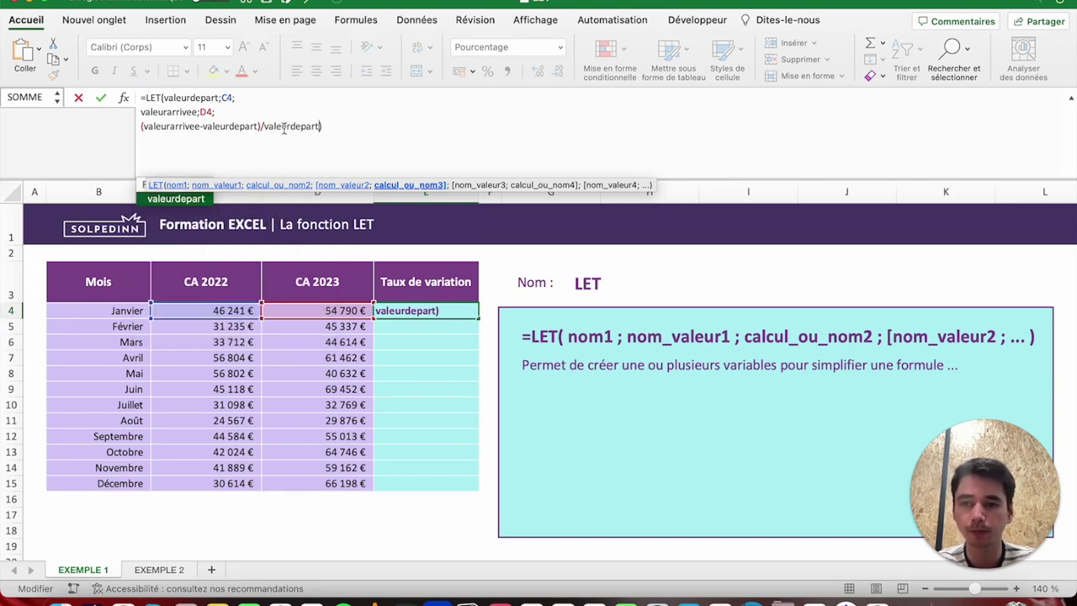
Correct the last valeurdepart and confirm E4, showing 18% for Janvier.
left_click_drag(163, 98, 264, 99)
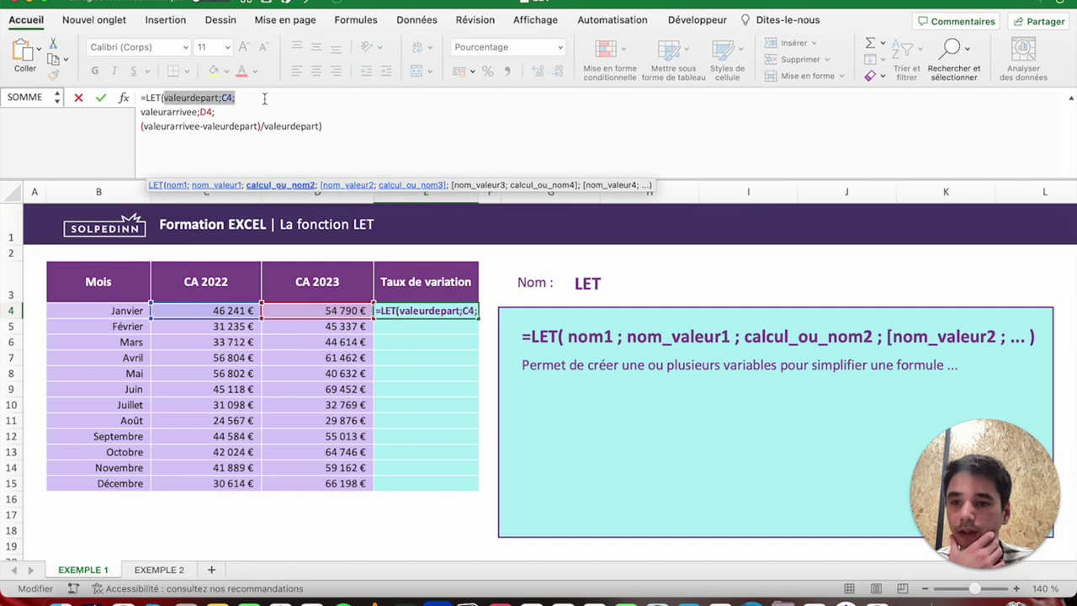
left_click_drag(141, 110, 217, 112)
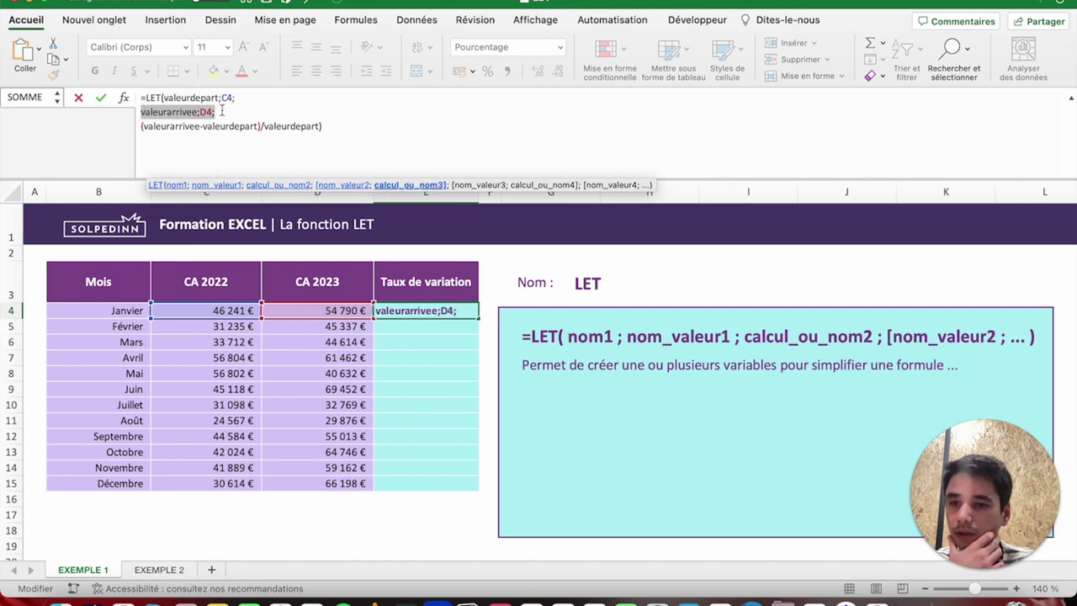
left_click_drag(142, 125, 260, 125)
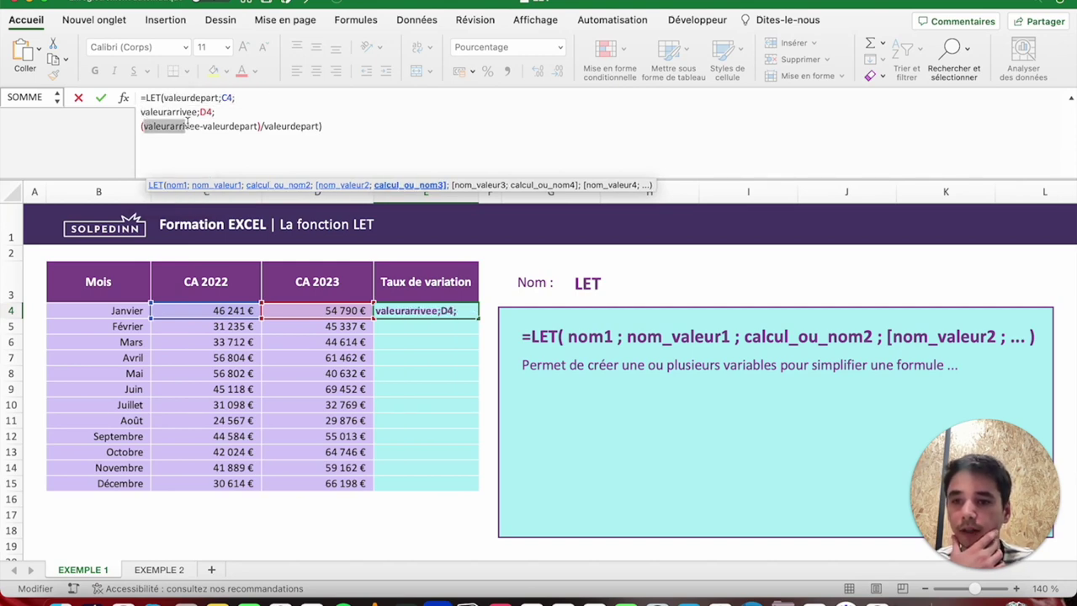
left_click(274, 125)
left_click(318, 124)
key("BackSpace")
key("BackSpace")
key("BackSpace")
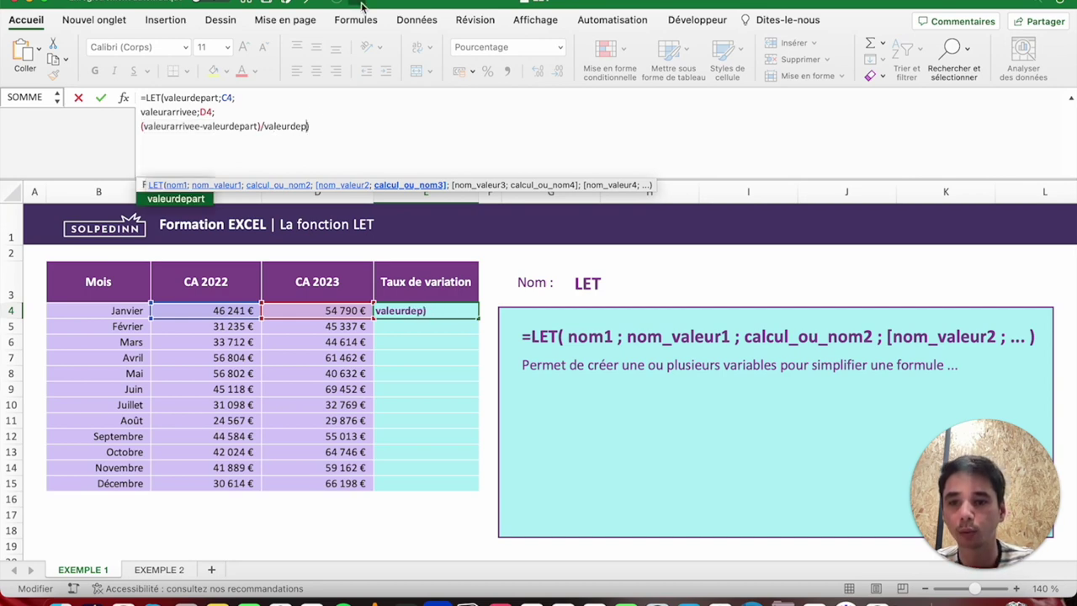
type("art")
left_click(349, 126)
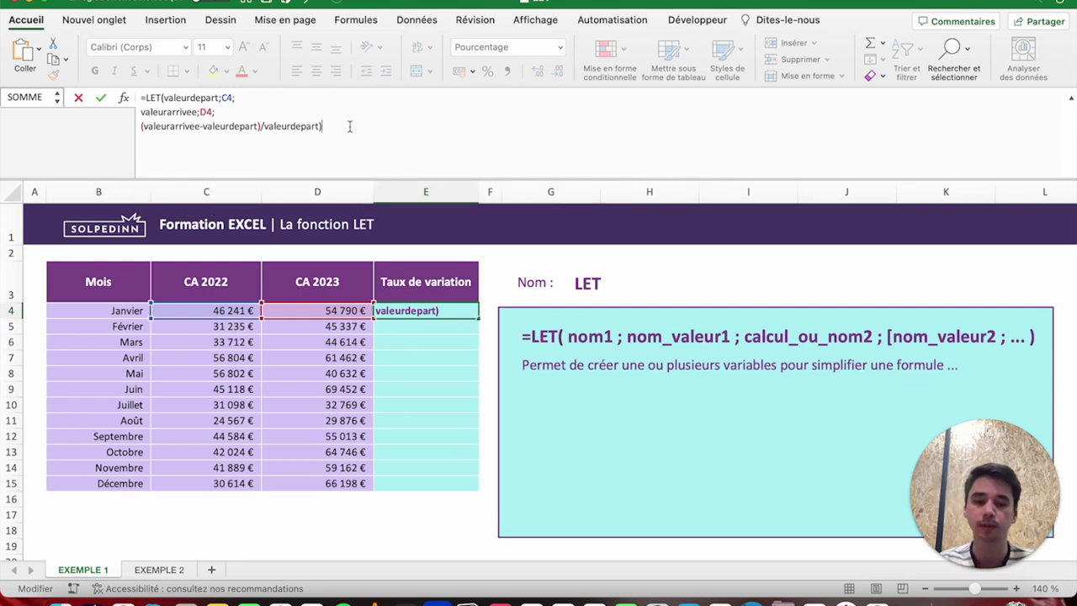
key("Return")
left_click(468, 309)
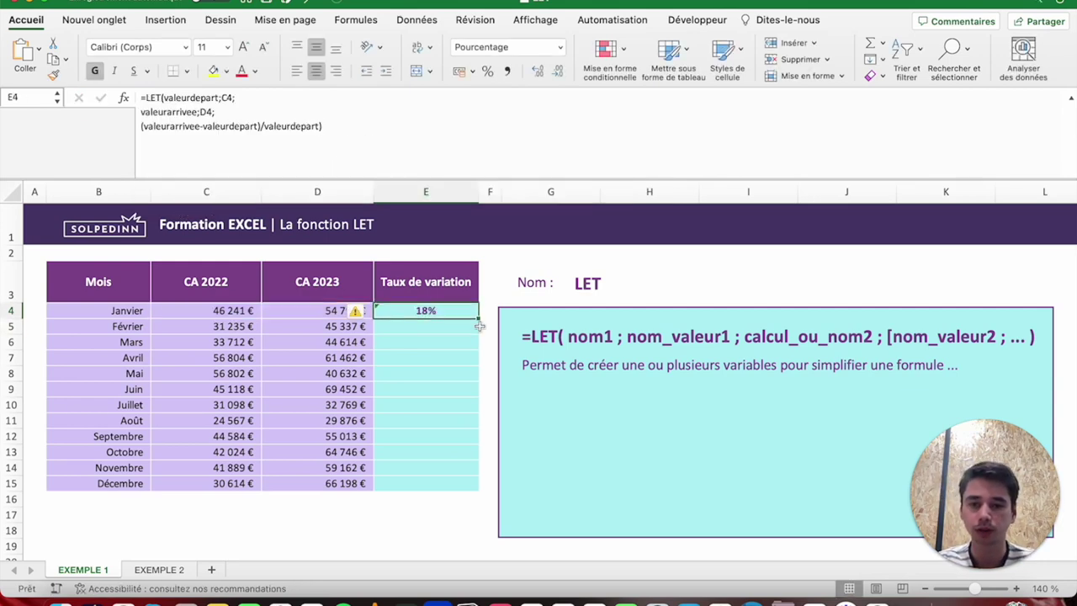
Fill E4's formula down to E15 (Décembre), then move to the EXEMPLE 2 sheet.
left_click_drag(479, 318, 480, 491)
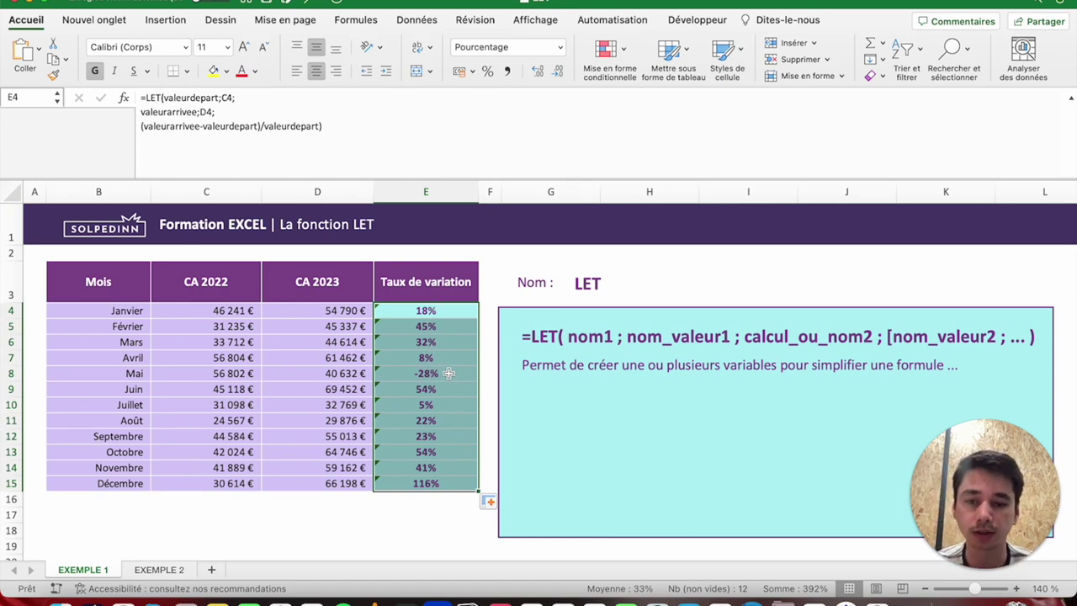
left_click(166, 570)
left_click(316, 312)
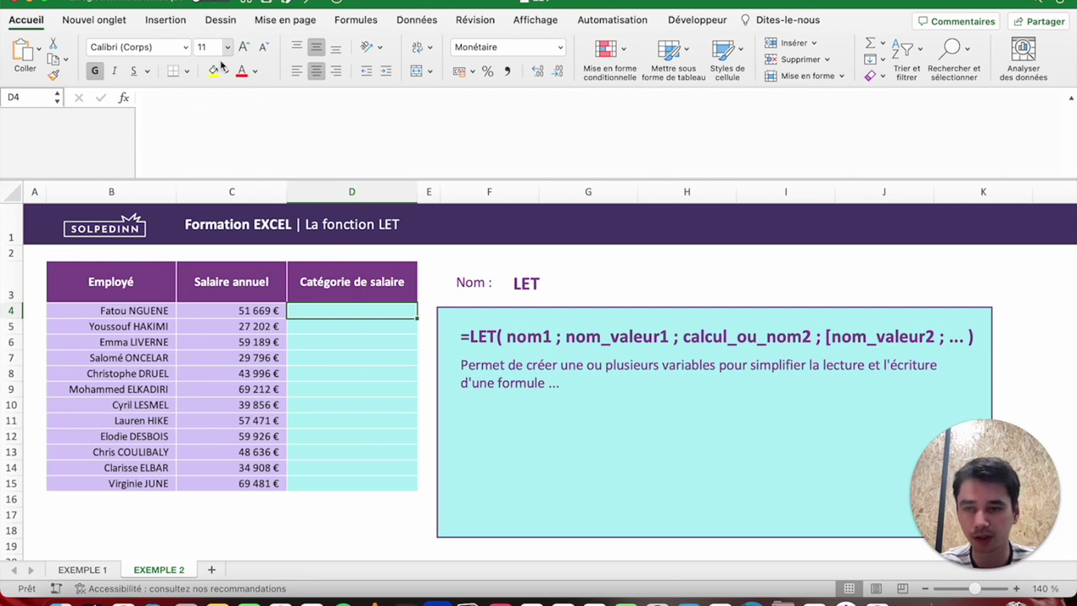
Begin =LET( with a line break in the first employee's Catégorie de salaire cell.
type("=let")
key("Tab")
key("alt+Return")
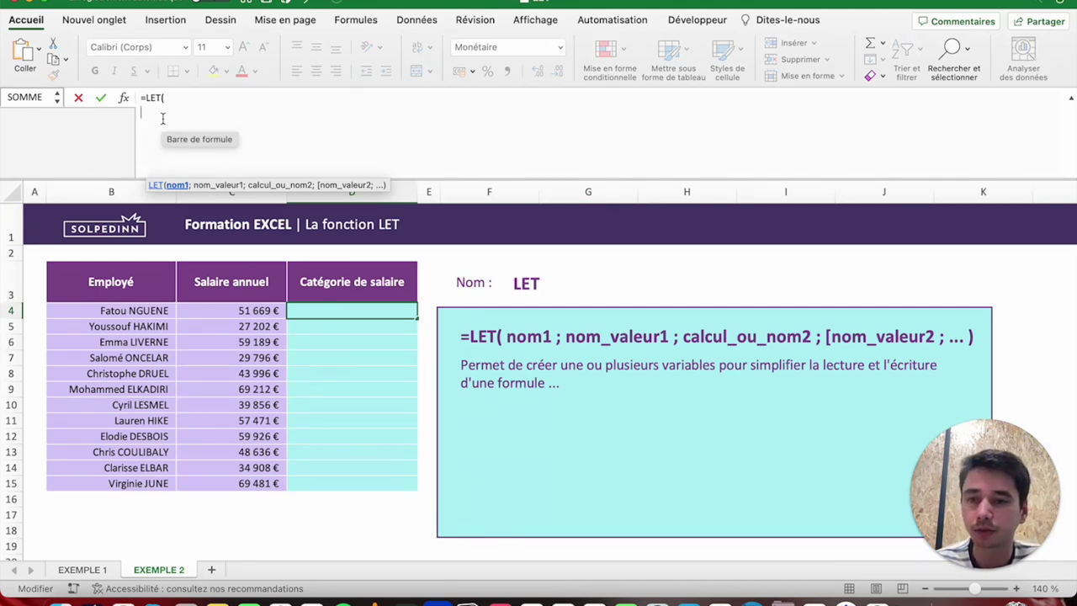
left_click(244, 310)
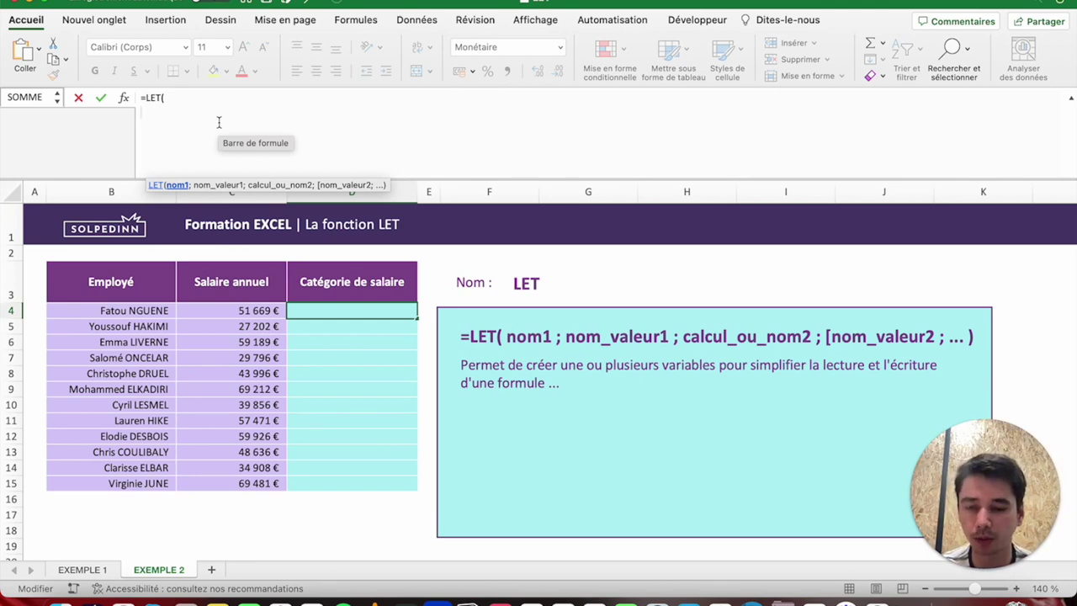
Define precision as 10000 and plancher as PLANCHER(C4;precision) on separate lines.
type("precision")
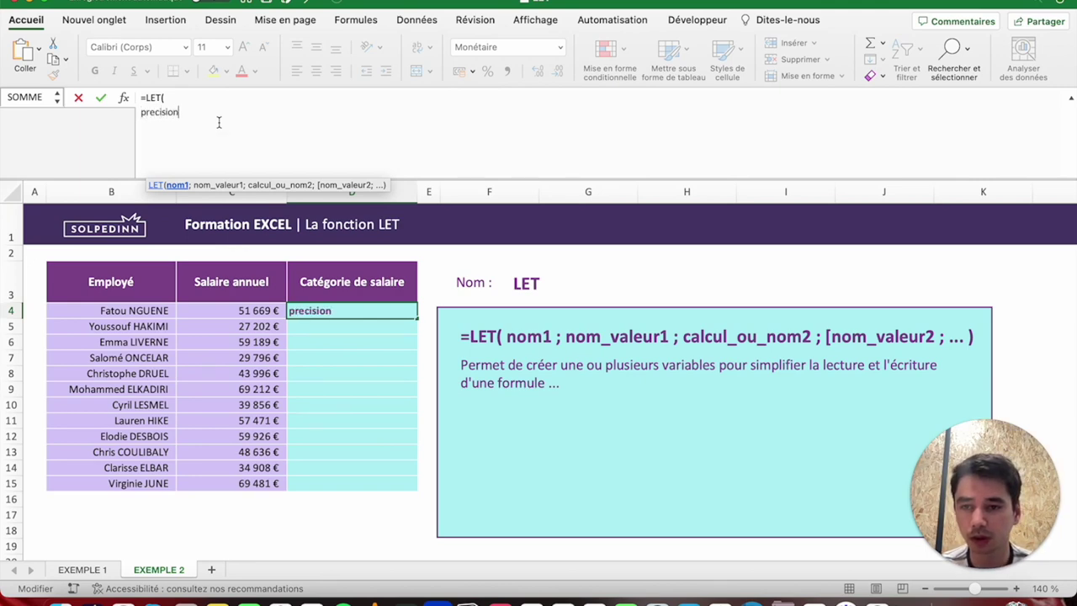
type(";10000")
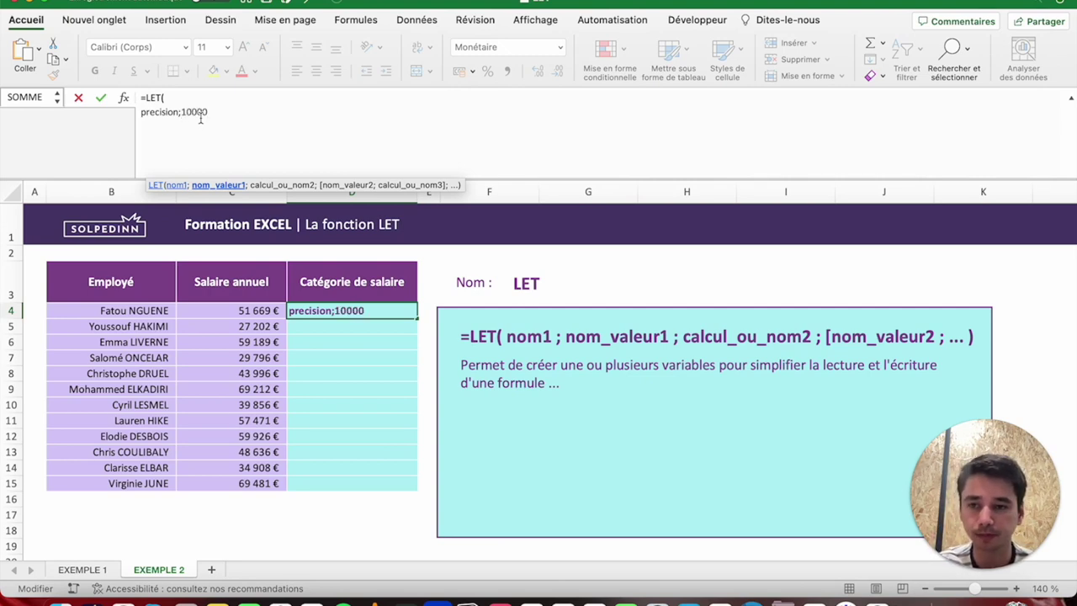
type(";")
key("ctrl+alt+Return")
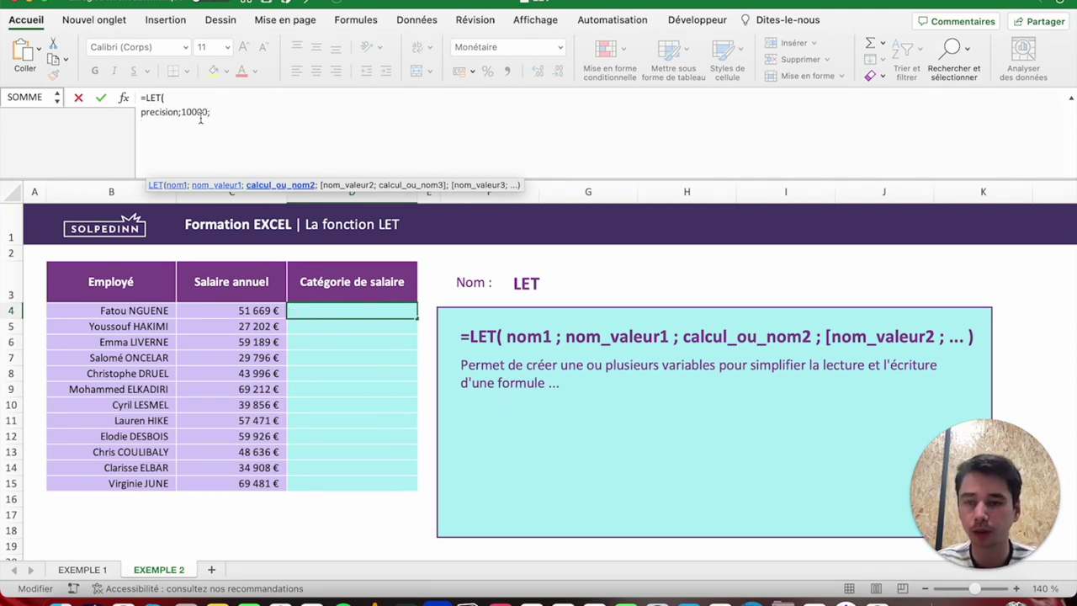
type("plancher")
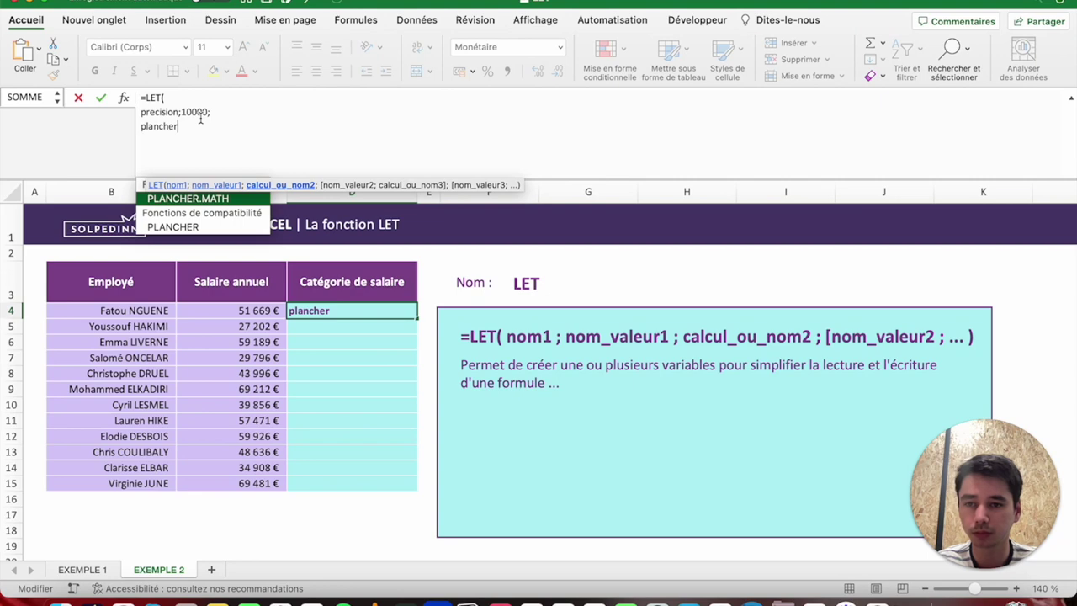
type(";")
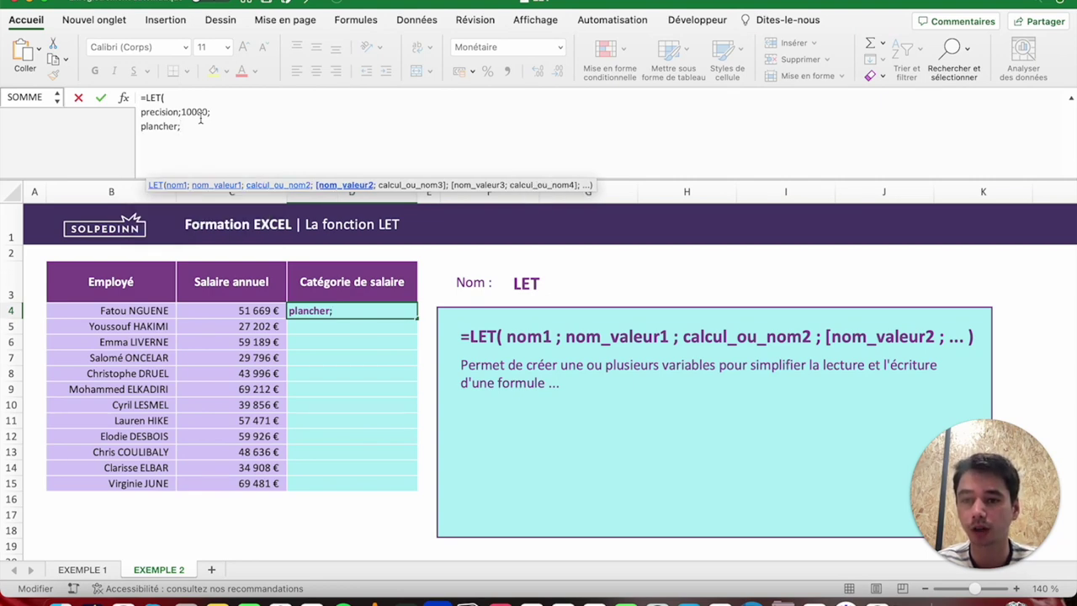
type("planch")
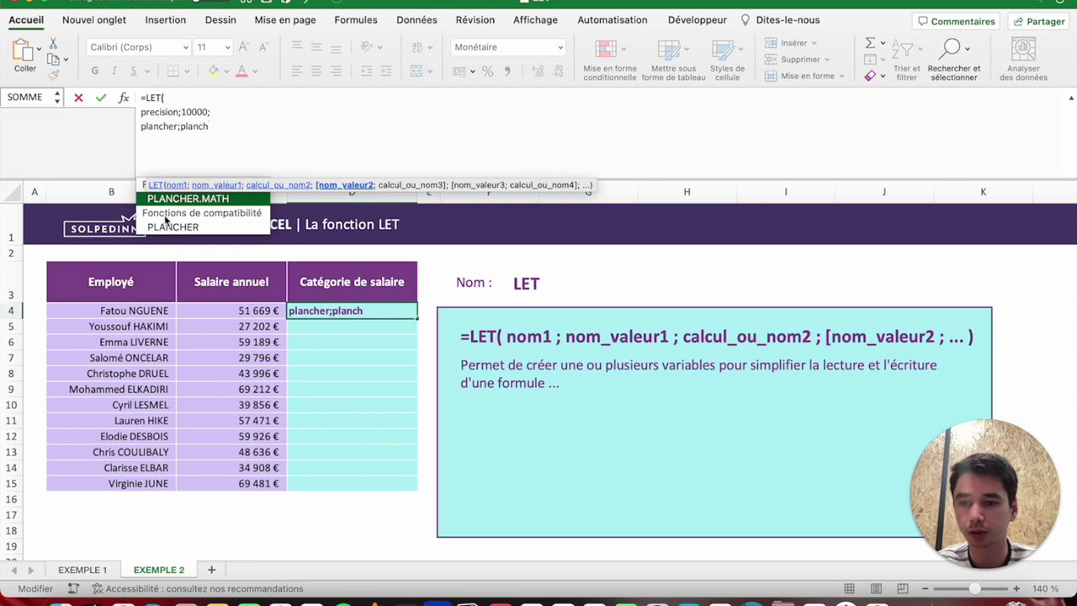
double_click(169, 226)
left_click(249, 309)
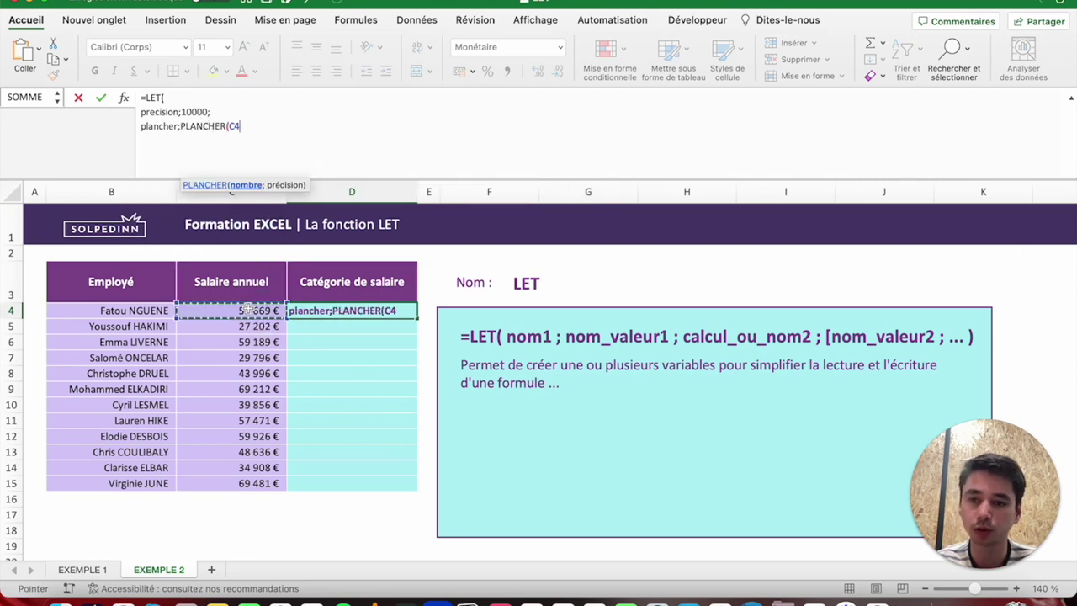
type(";")
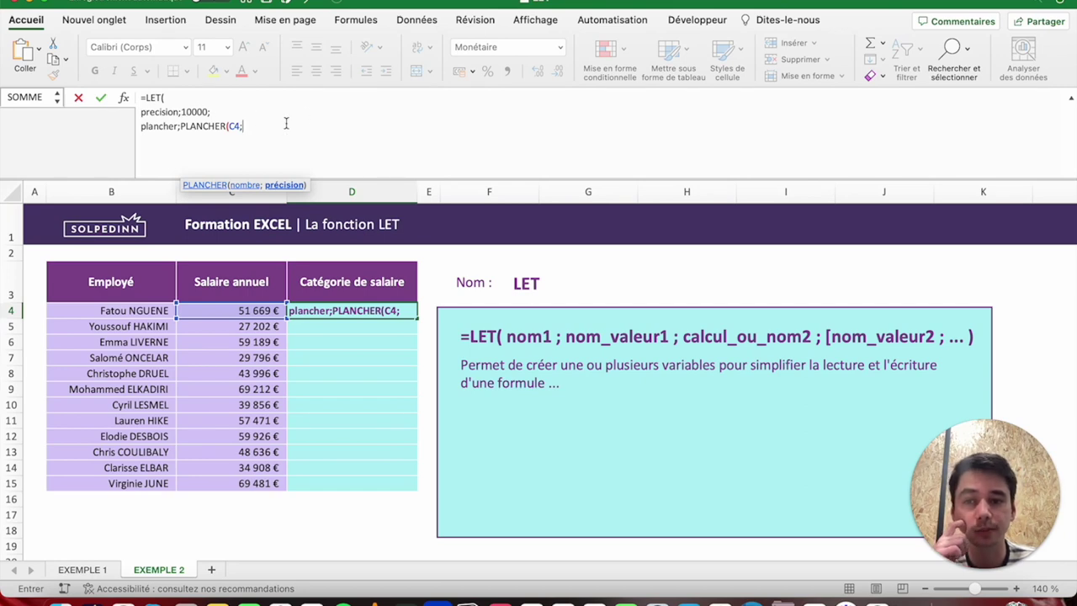
type("precision)")
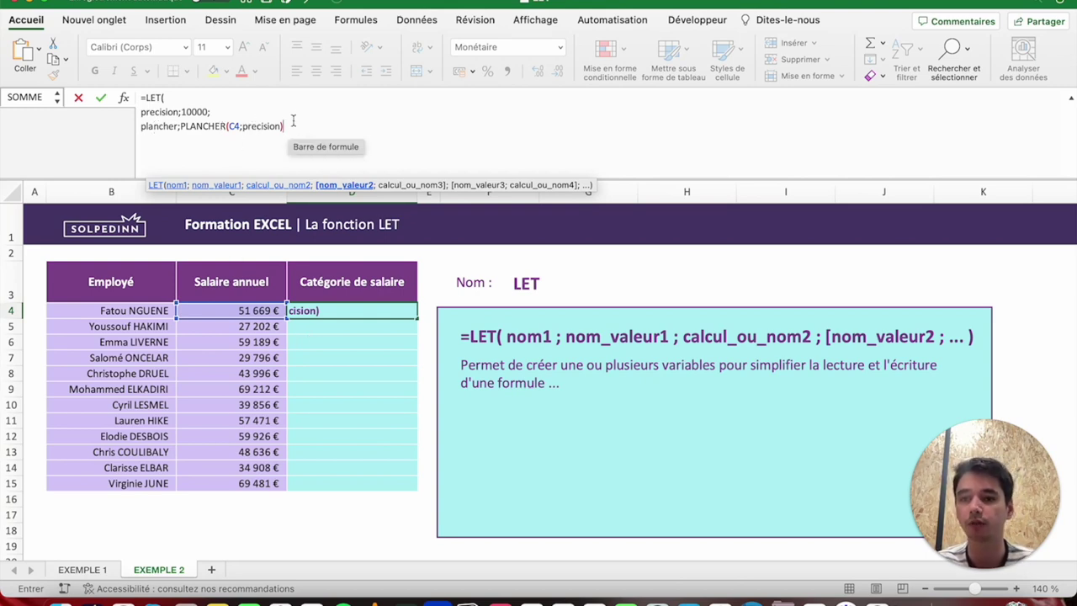
type(";")
key("alt+Return")
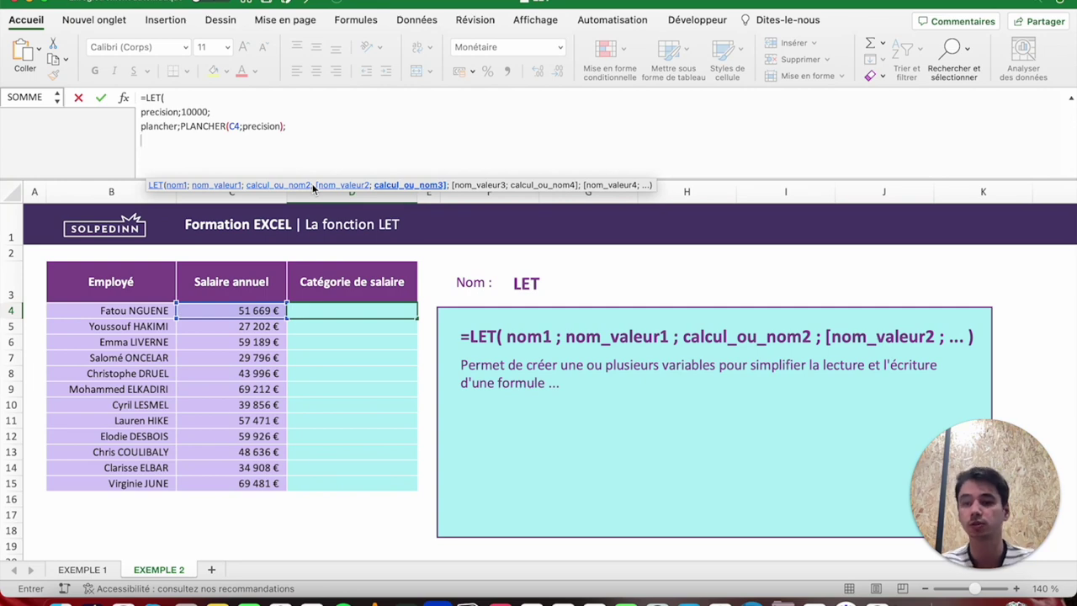
Return plancher as the LET result, showing 50 000 €, then start appending with &.
type("pla")
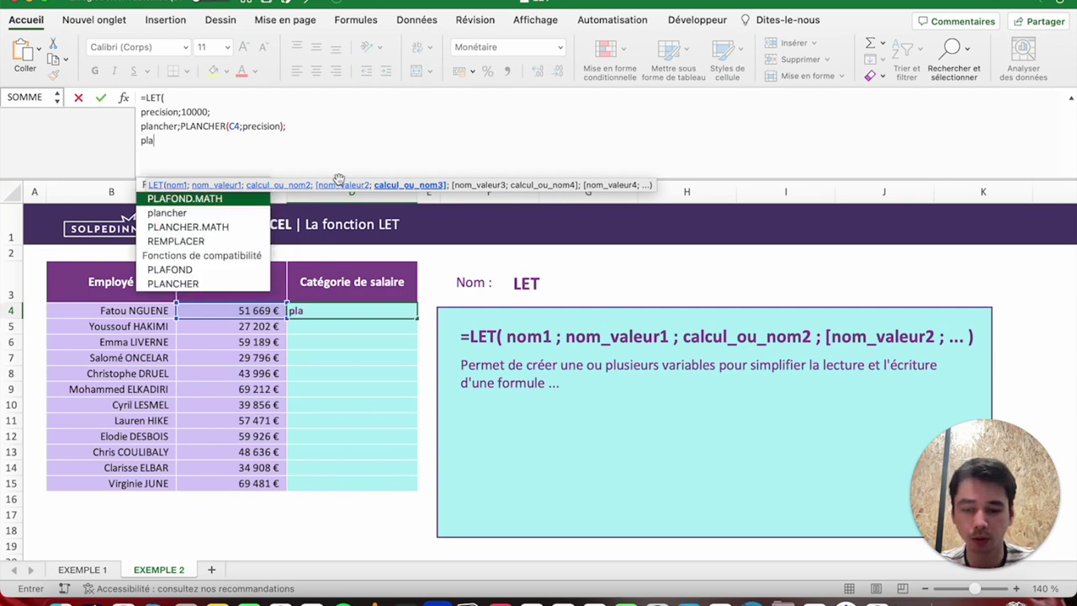
type("ncher)")
key("Return")
key("Up")
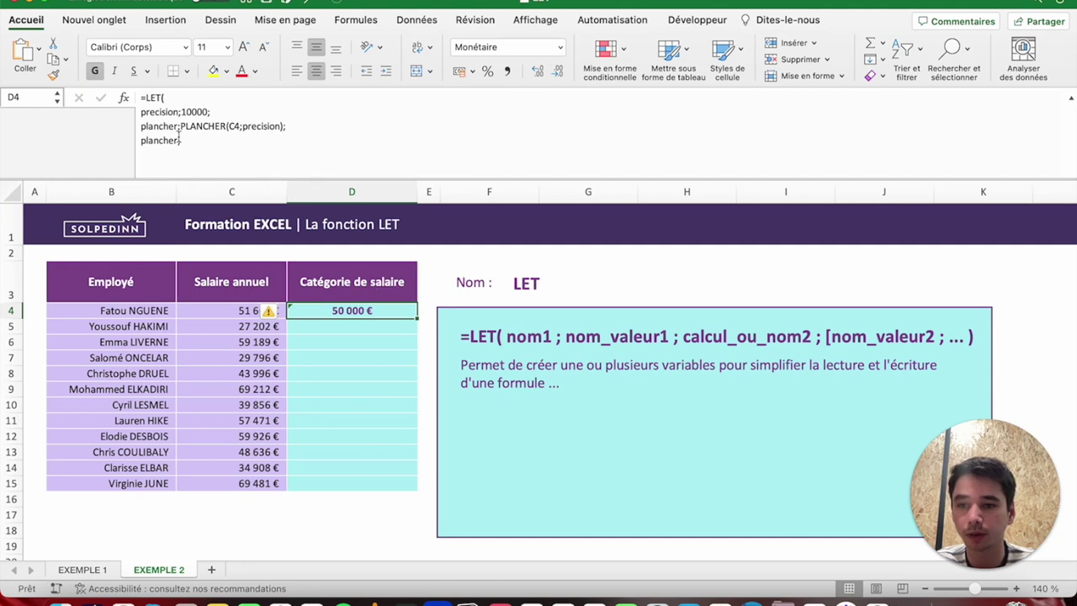
left_click(179, 139)
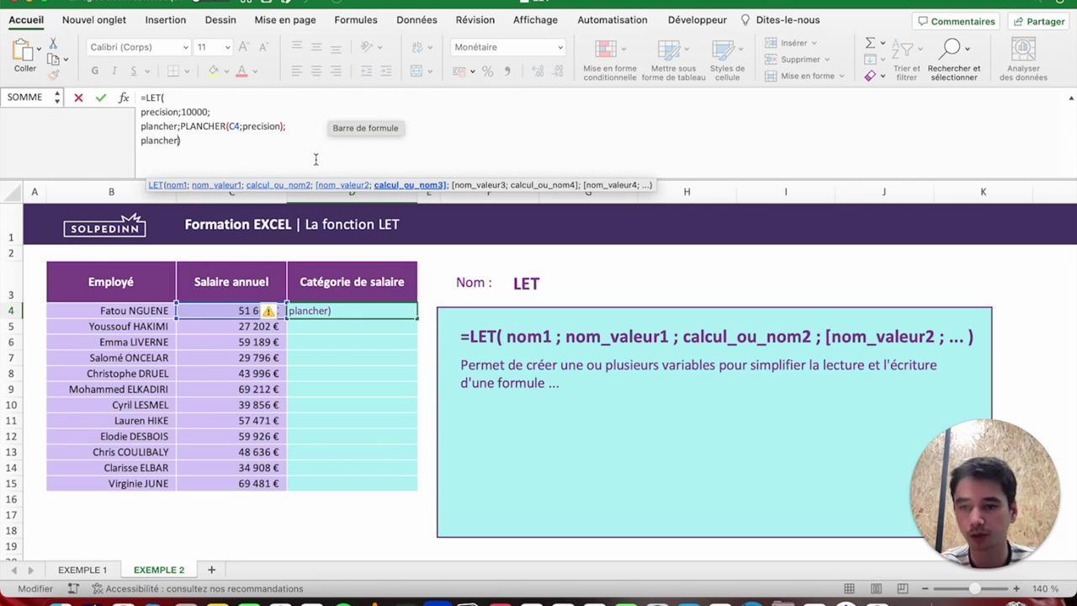
type("&")
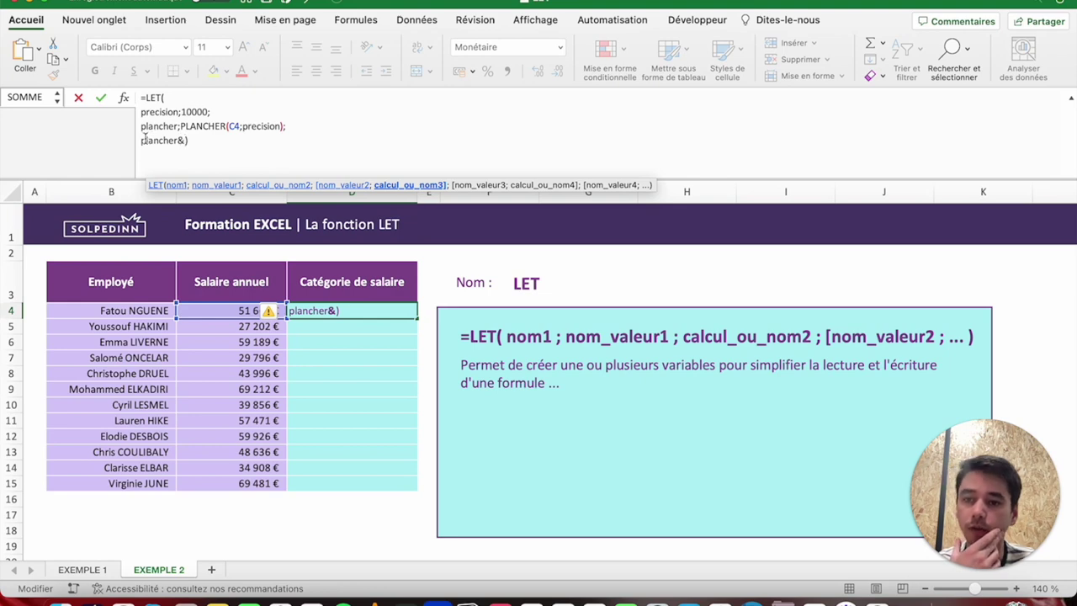
Append " - "&plancher+precision-1 so D4 displays 50000 - 59999.
left_click_drag(141, 139, 178, 141)
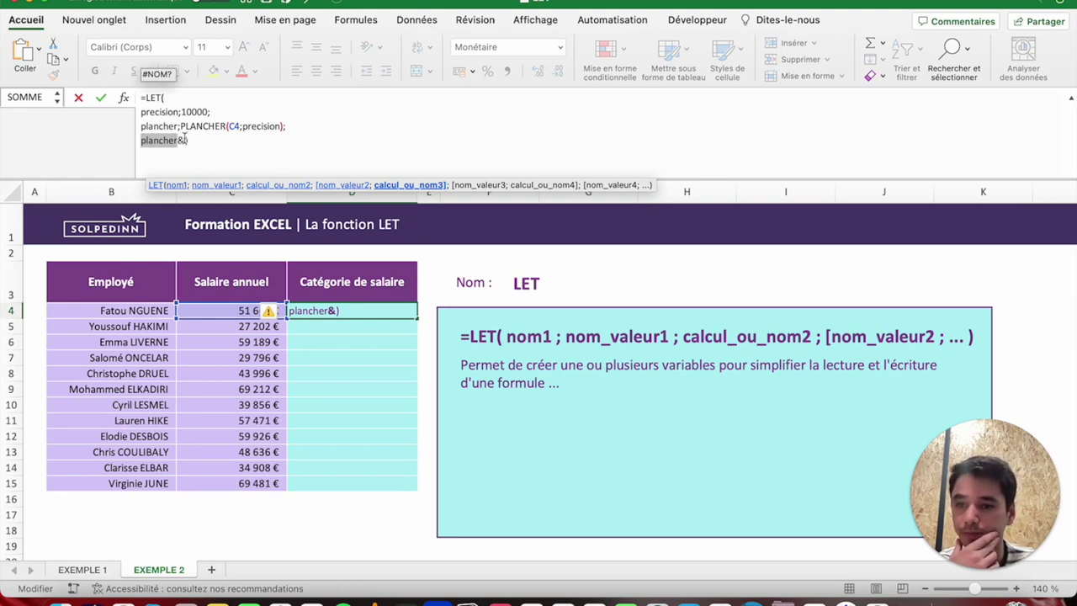
left_click(178, 139)
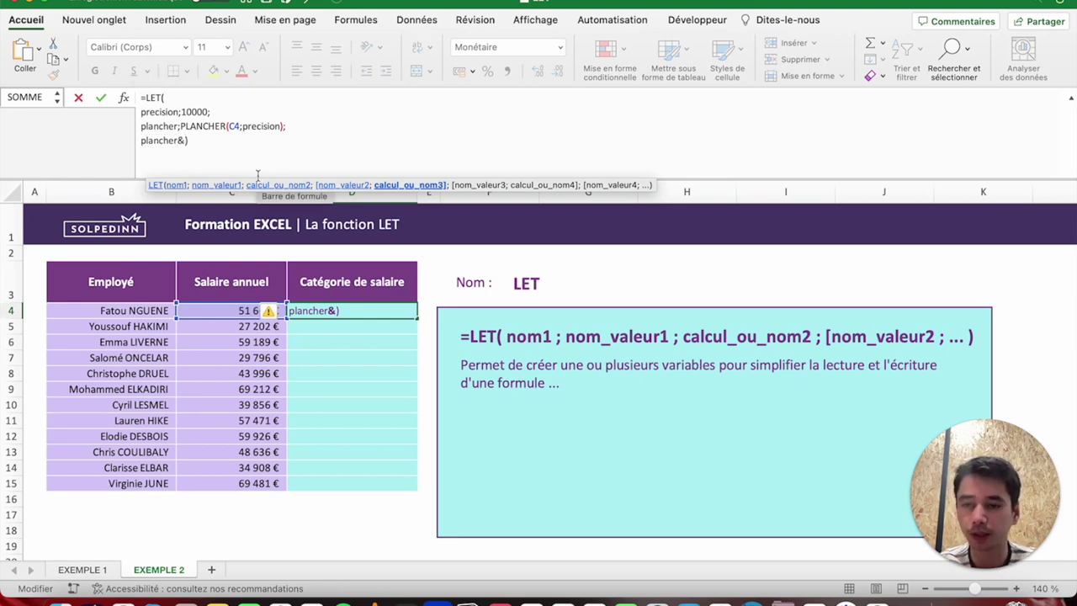
type("\" ")
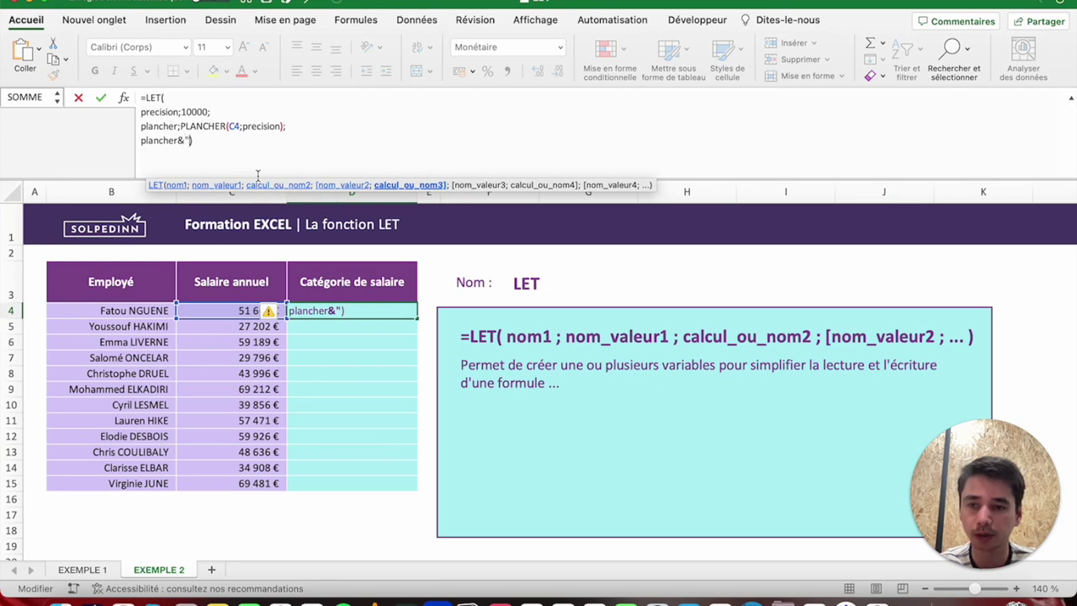
type("-")
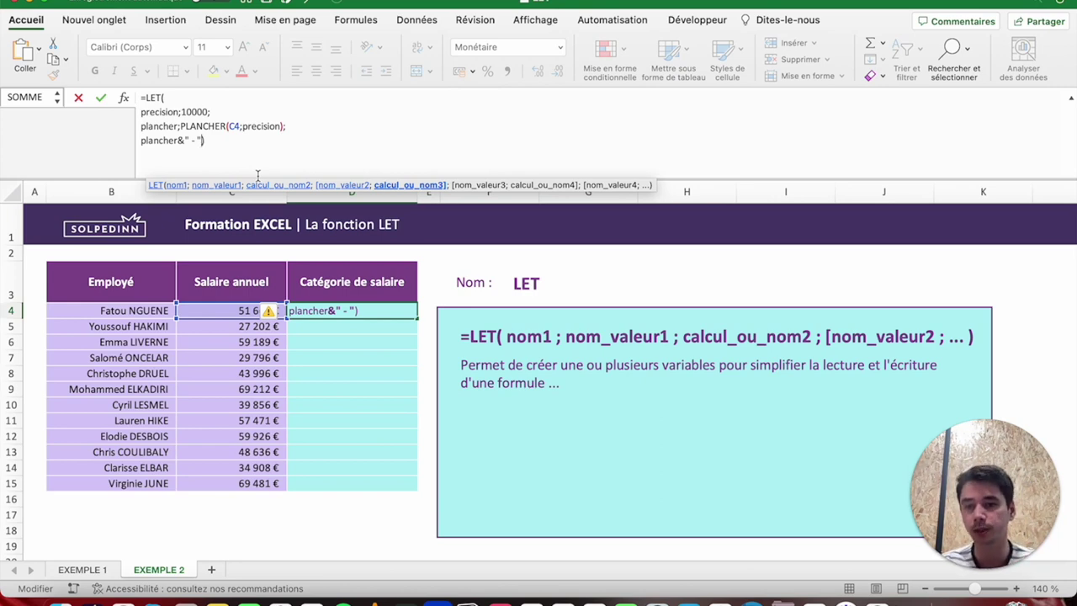
type("&")
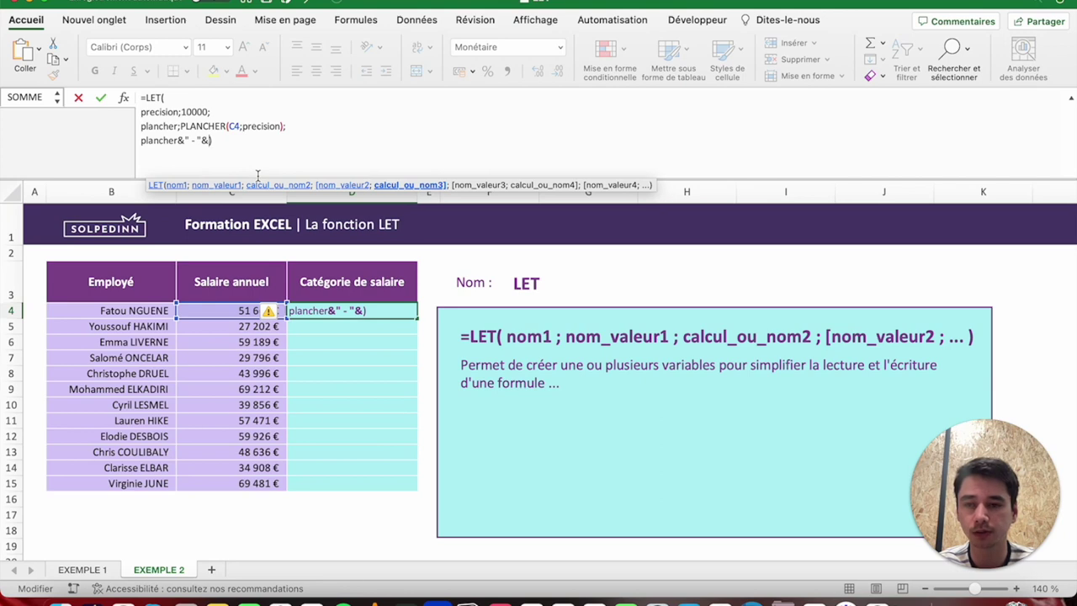
type("plancher")
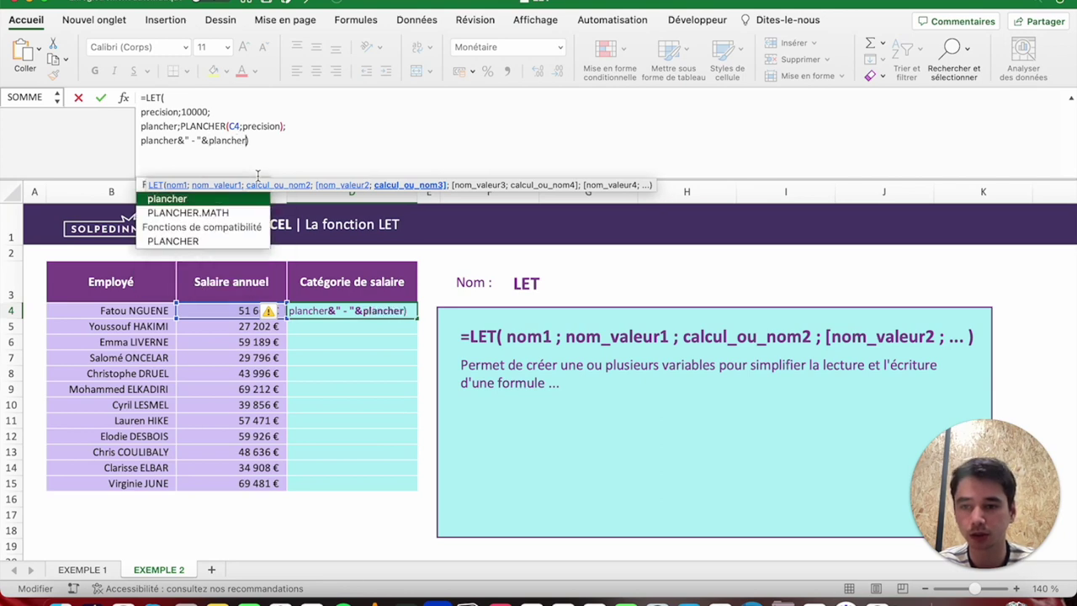
type("+")
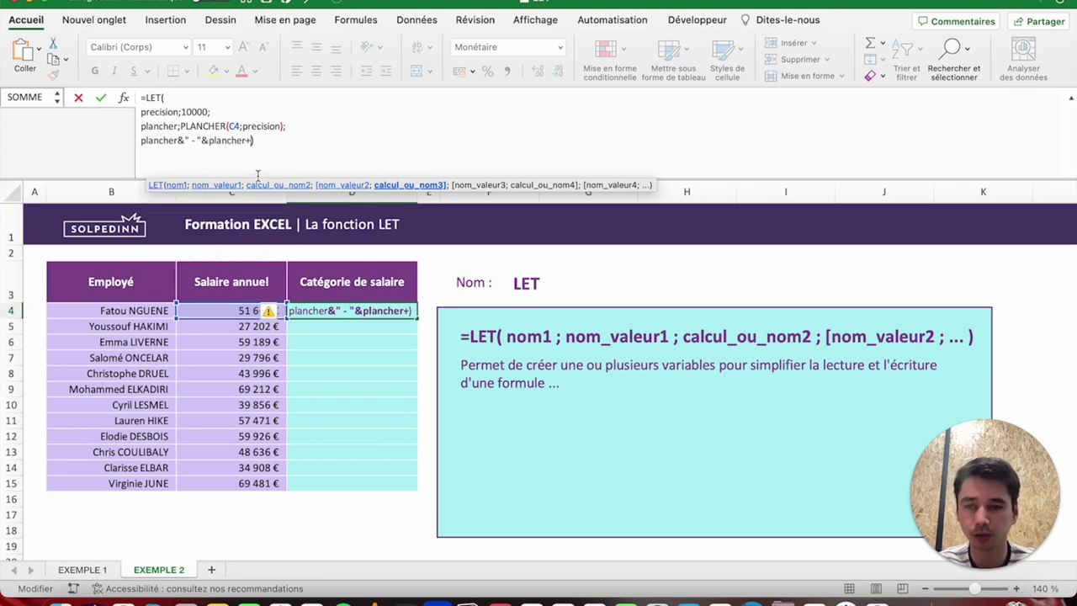
type("precision")
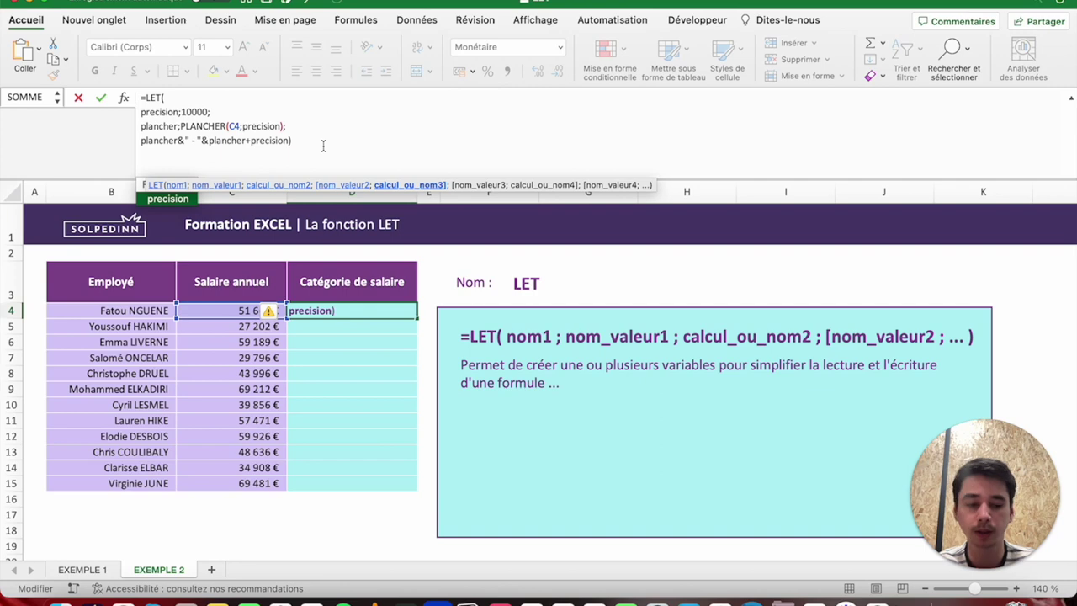
type("-1")
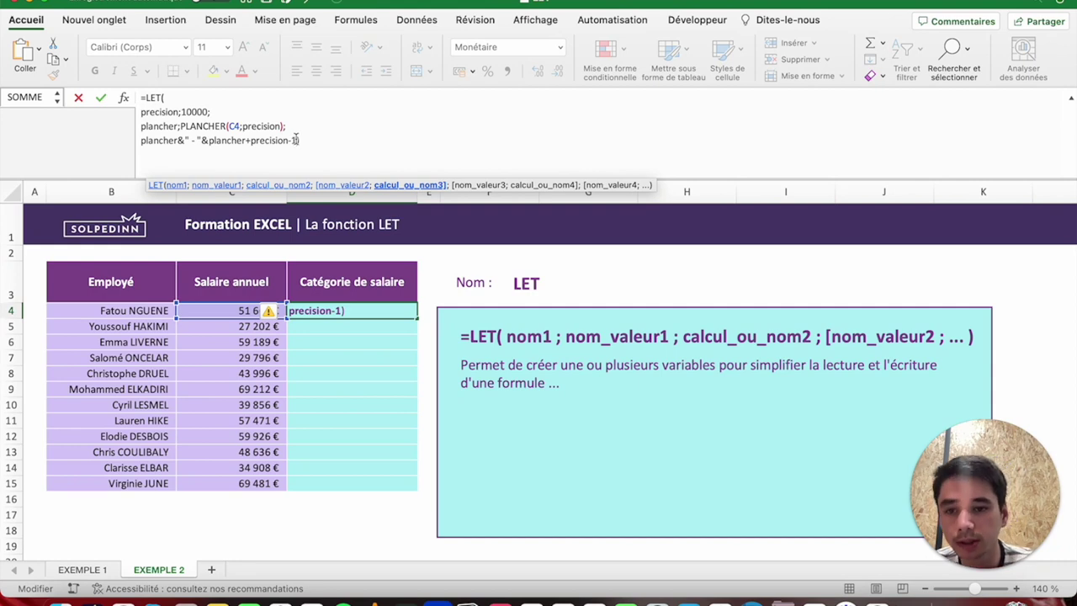
left_click_drag(297, 141, 246, 139)
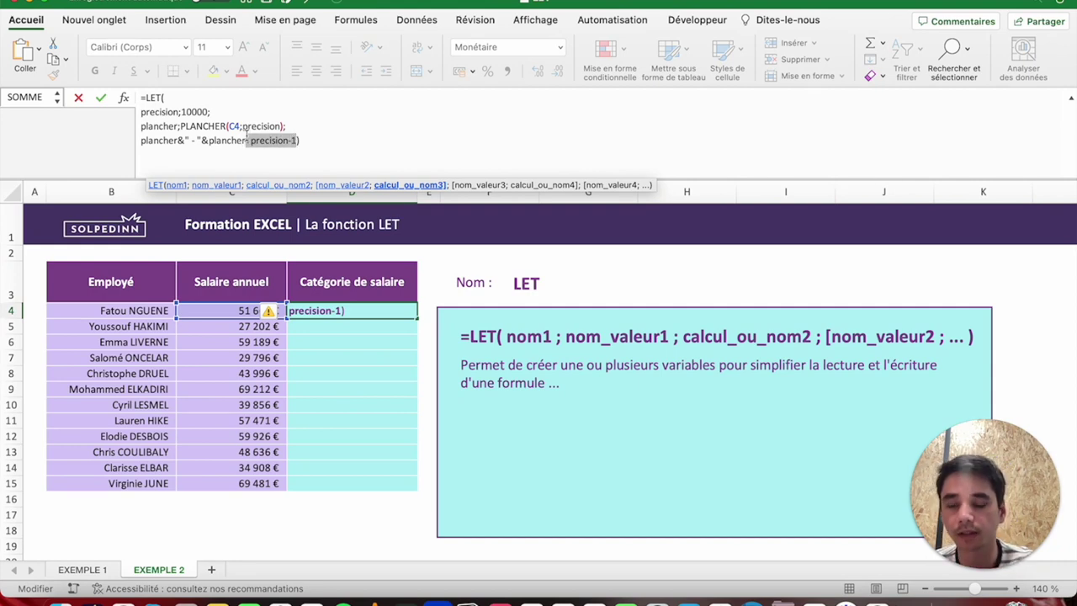
key("BackSpace")
type("+prec")
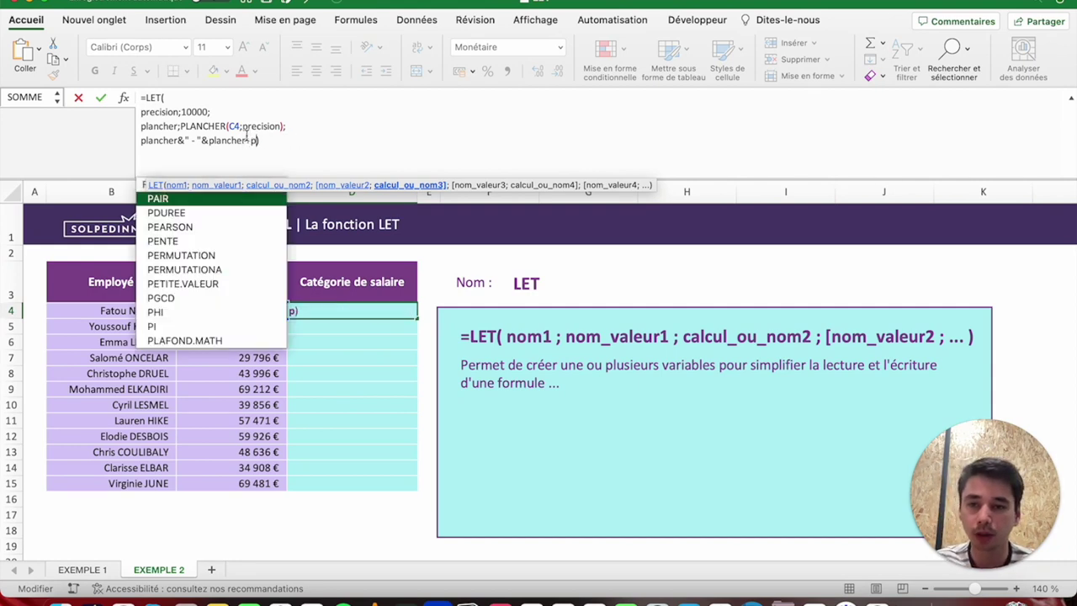
type("ision")
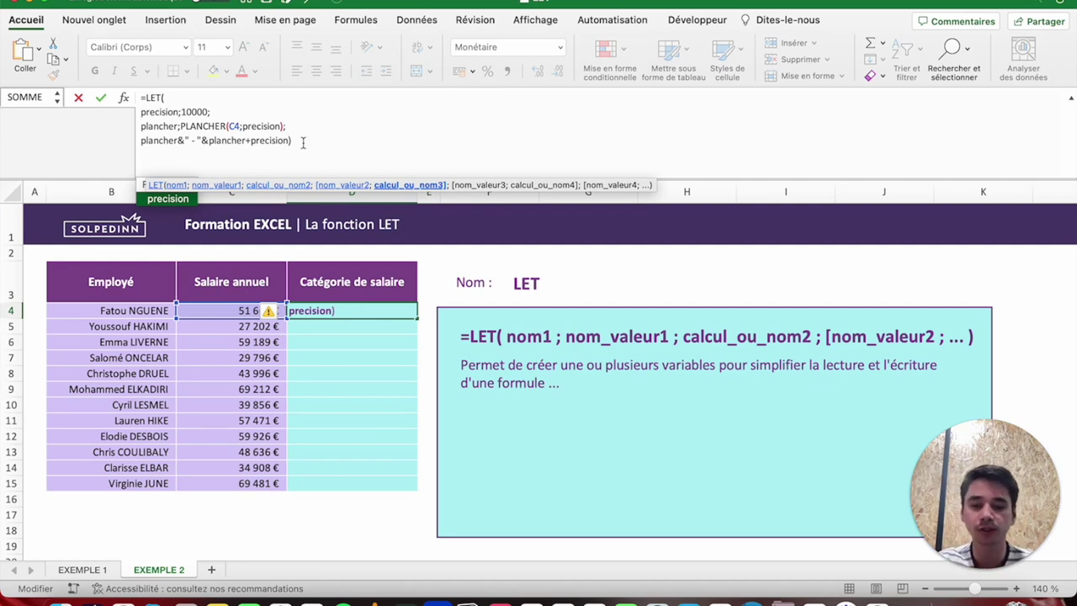
type("-1")
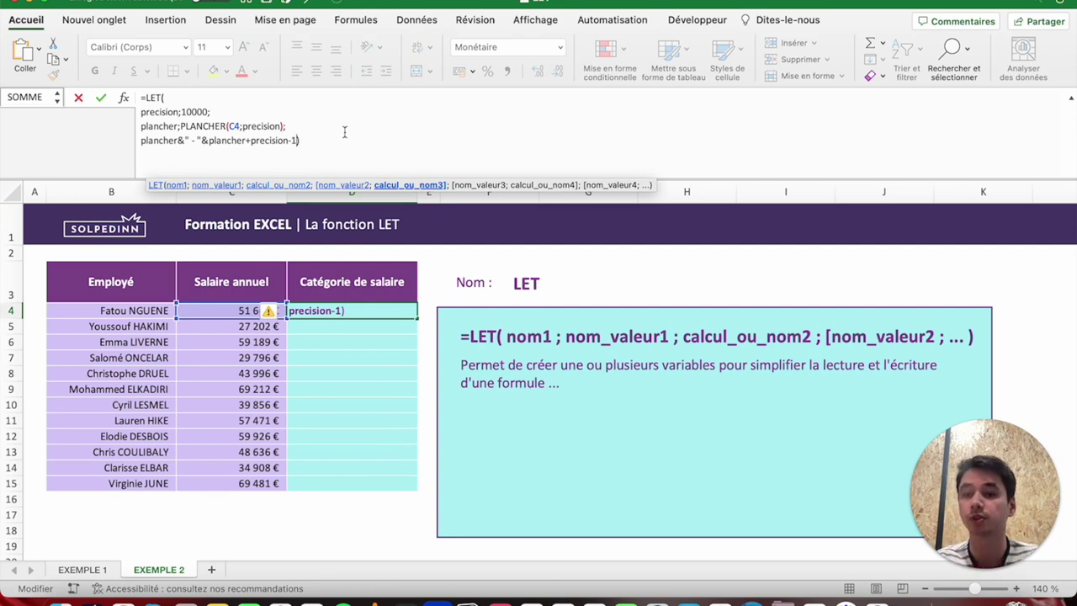
key("ctrl+Return")
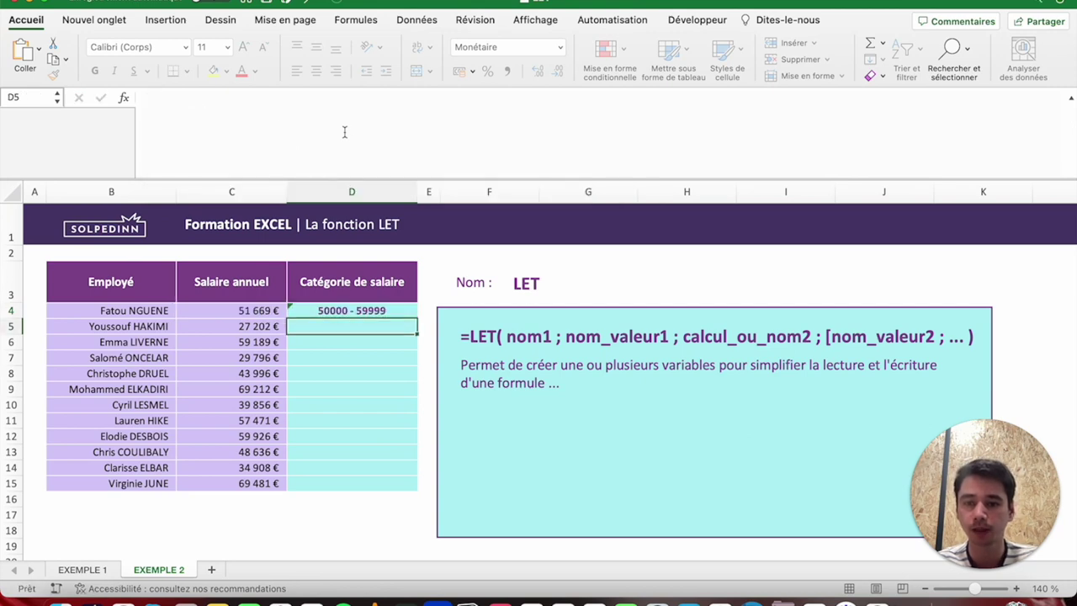
Append &"€" to D4's formula and fill it down to D15 for every employee.
left_click(296, 139)
type("&")
type("\" - \"&plancher+precision-1&\"€\"")
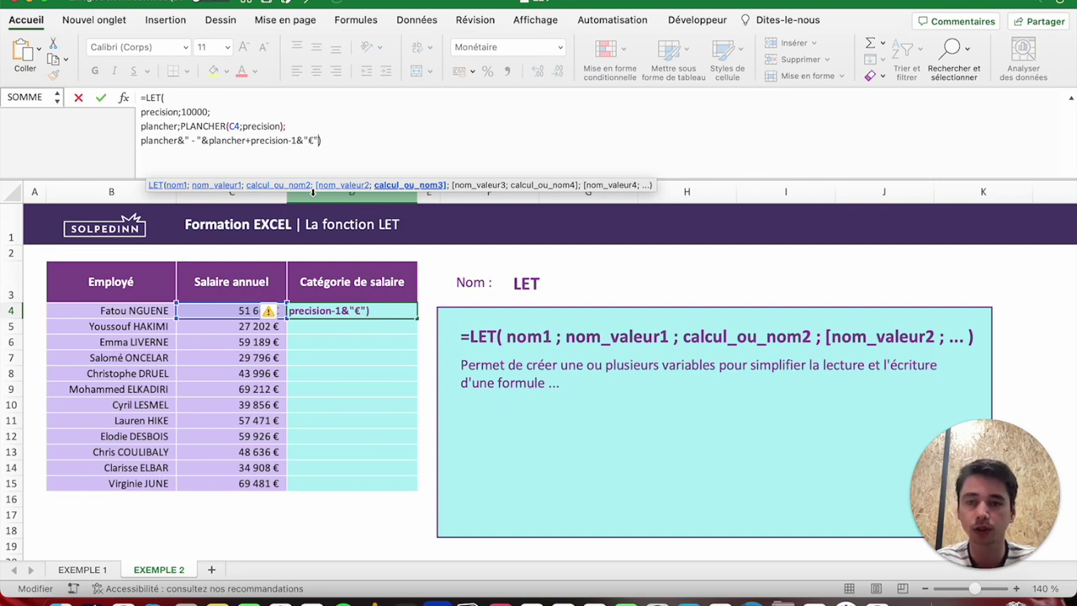
key("Return")
key("Up")
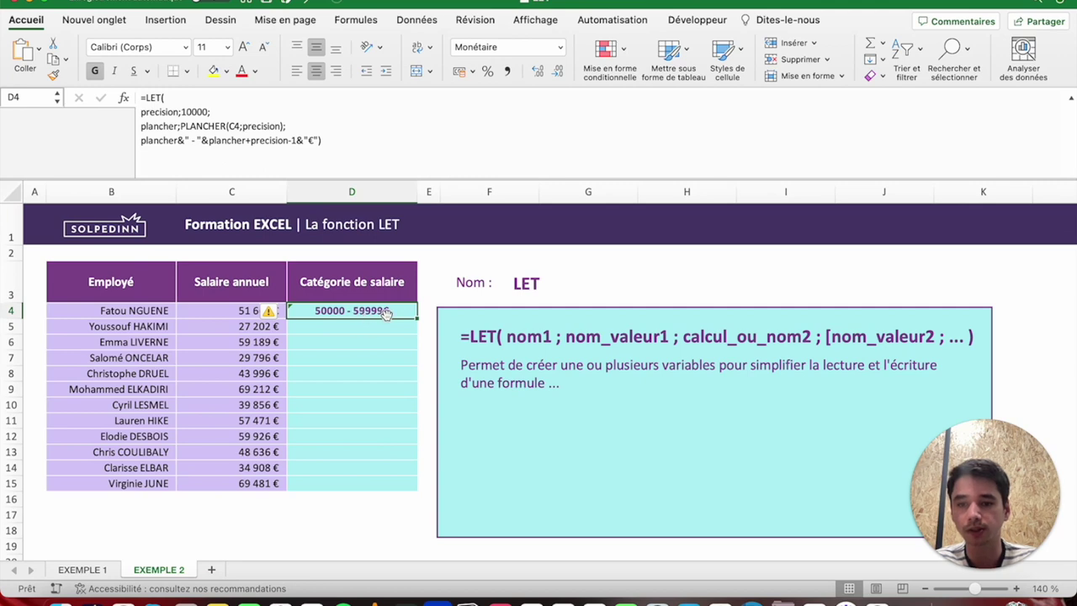
double_click(415, 315)
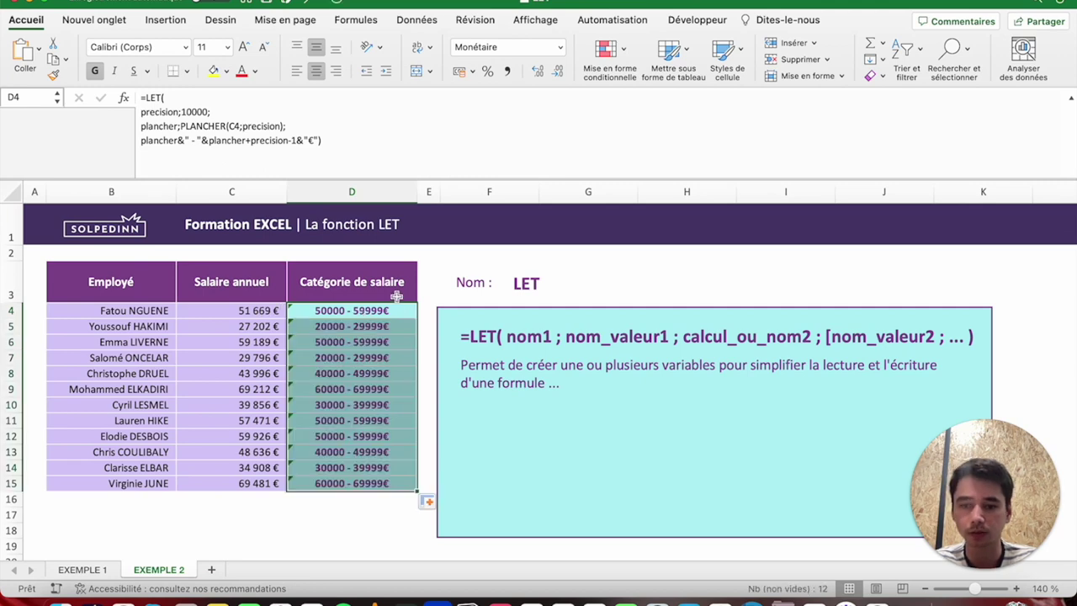
left_click(369, 329)
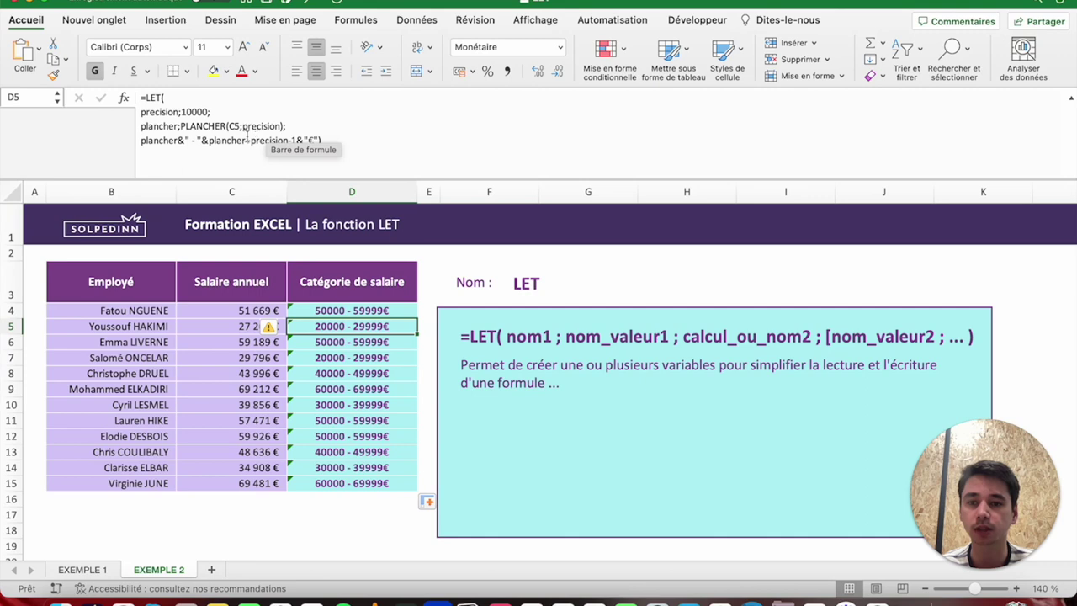
Reword D5's formula to prefix "entre " and replace the dash with "et".
left_click(202, 139)
key("BackSpace")
key("BackSpace")
type("et")
left_click(141, 140)
type("\"")
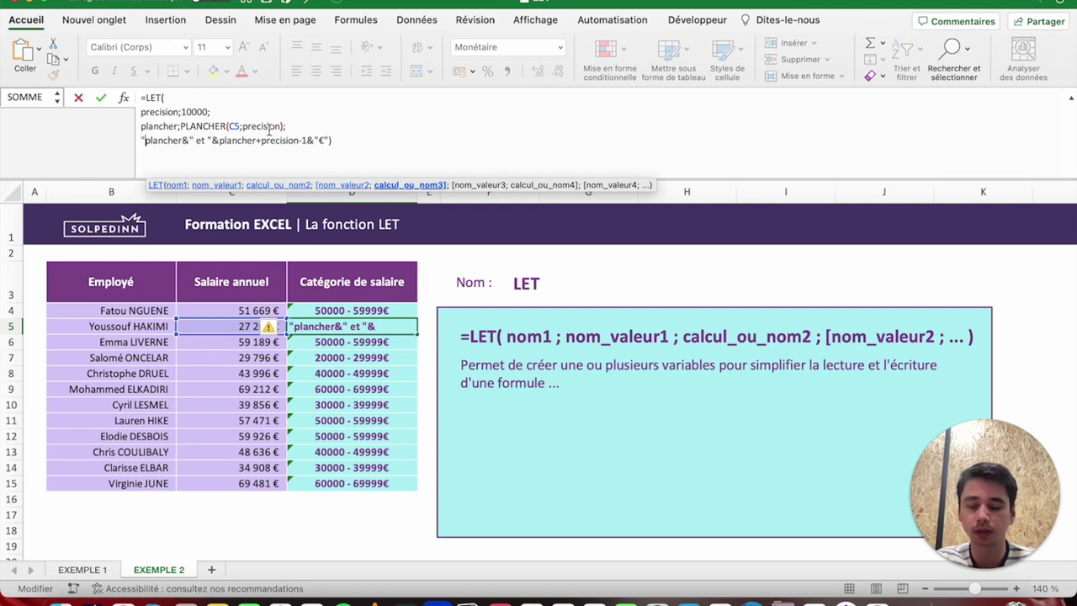
type("entre \"")
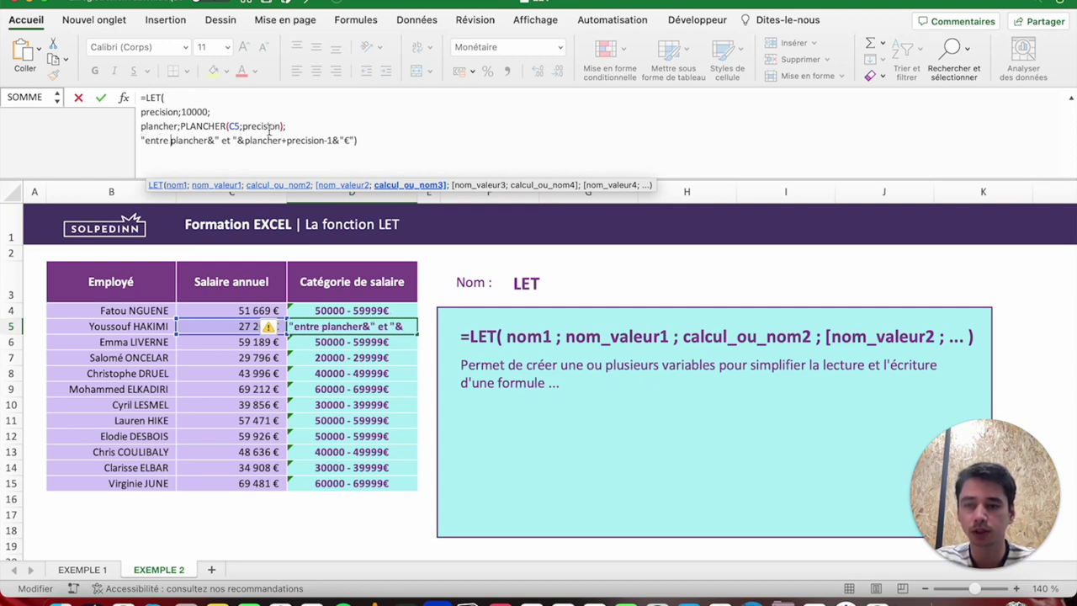
type("&")
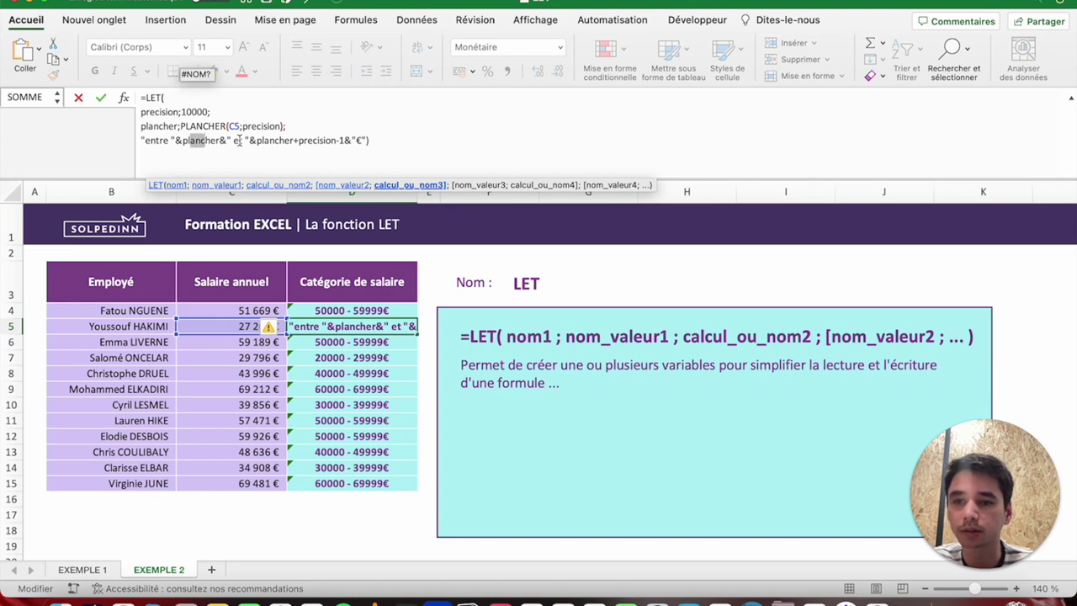
key("Return")
Copy the updated D5 formula into D4:D15 for all twelve employees.
key("Up")
key("super+c")
key("shift+Up")
key("super+v")
key("shift+super+Down")
key("super+v")
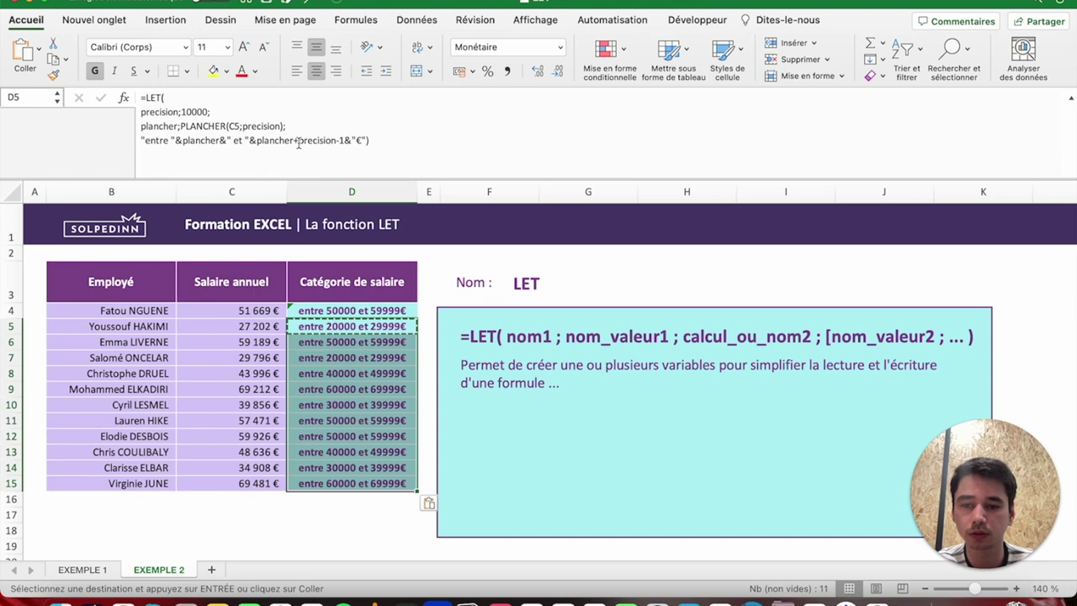
key("Escape")
key("Up")
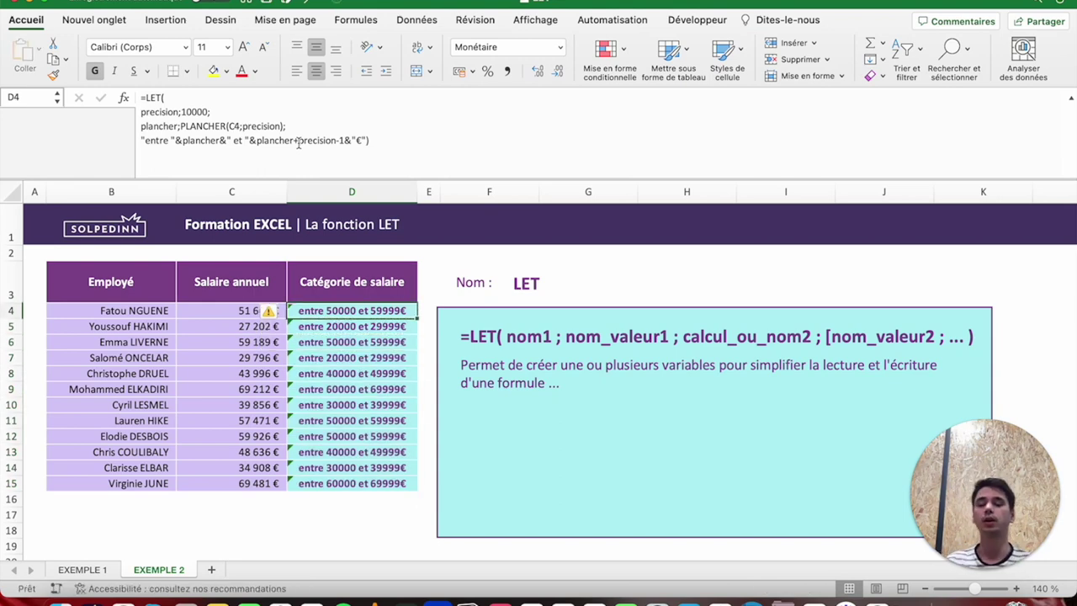